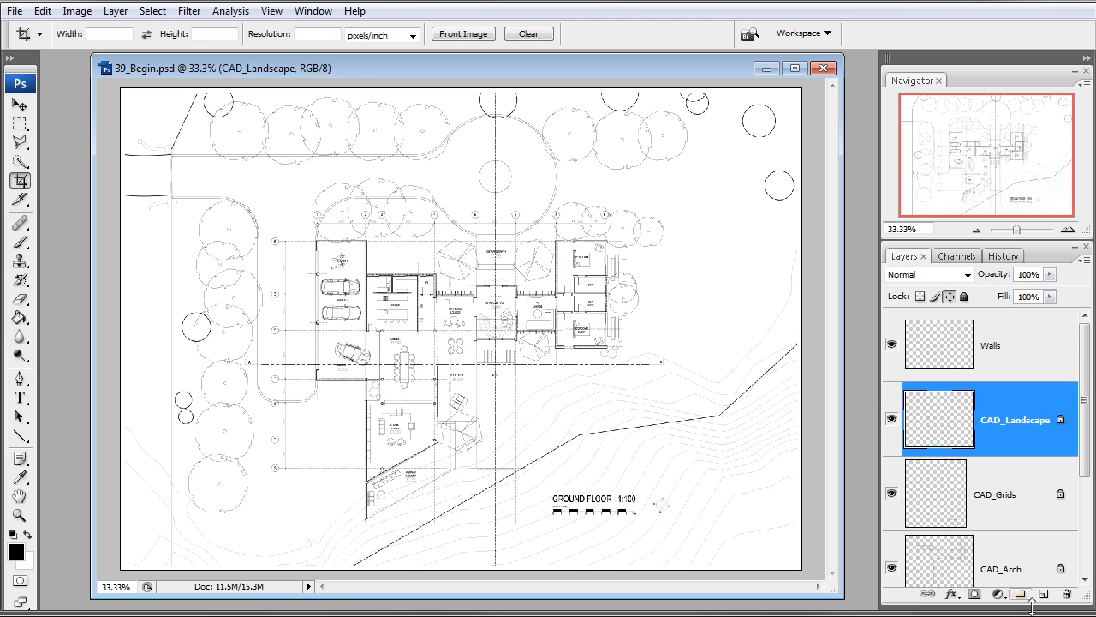
Create a layer group above the CAD_Landscape layer and name it CAD
{"action": "left_click", "coordinate": [1021, 595]}
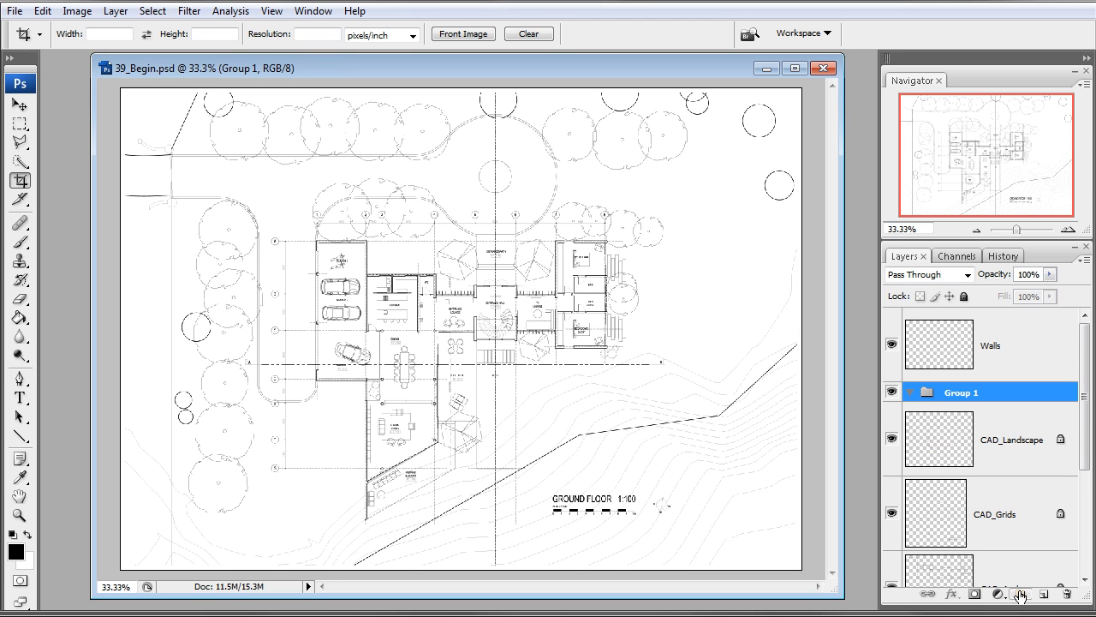
{"action": "double_click", "coordinate": [958, 392]}
{"action": "type", "text": "CA"}
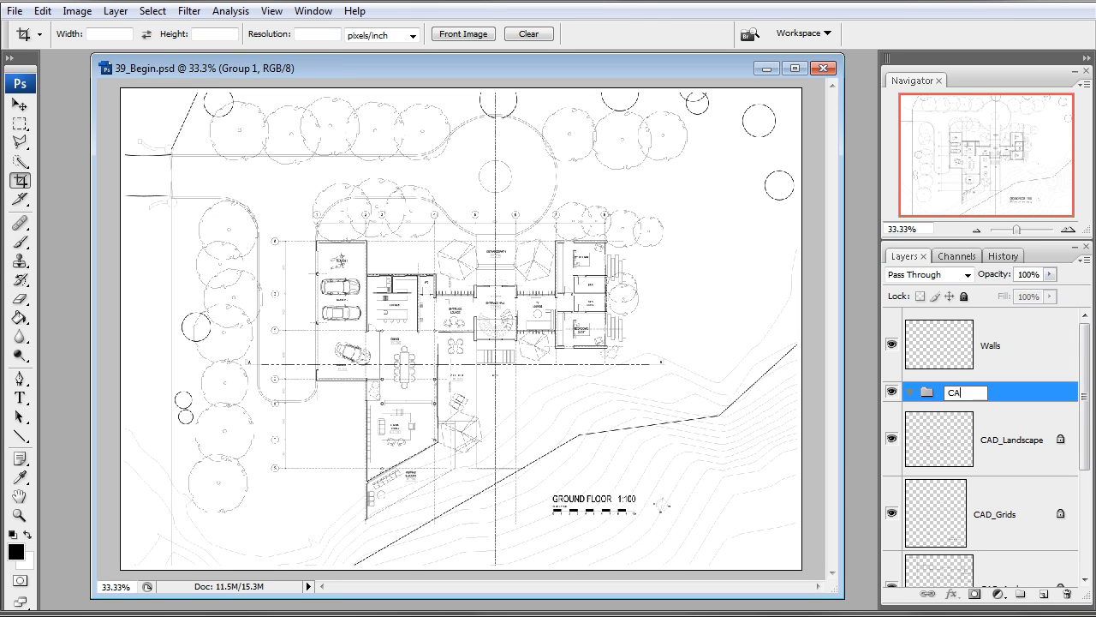
{"action": "type", "text": "D"}
Move all the CAD layers, from CAD_Landscape down to CAD_Site, into the CAD group and collapse it
{"action": "left_click", "coordinate": [987, 442]}
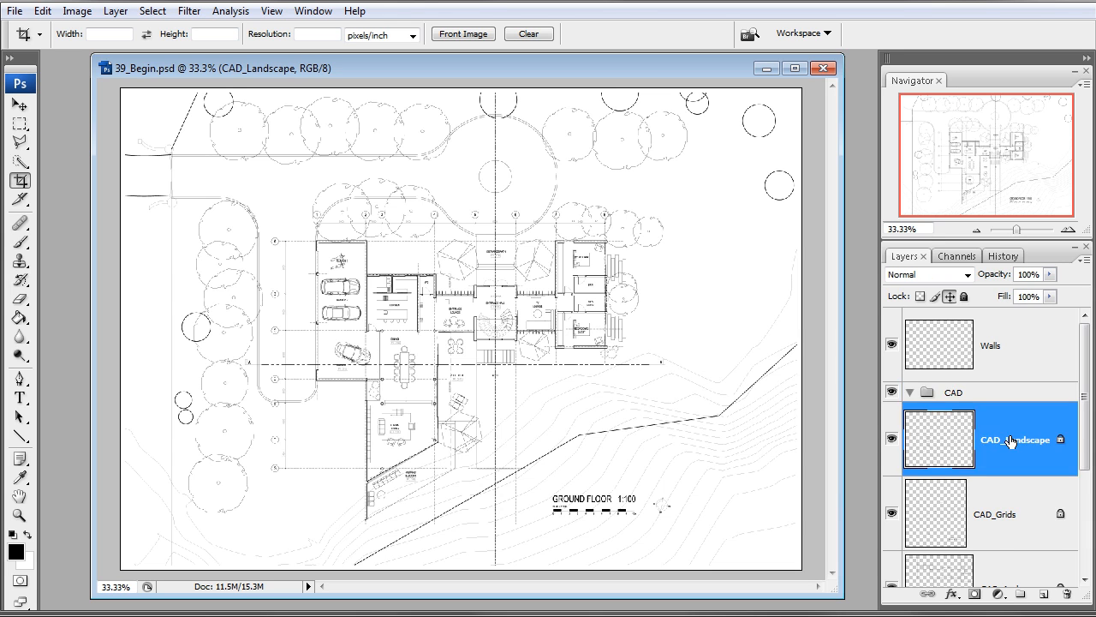
{"action": "scroll", "coordinate": [1002, 446], "scroll_direction": "down", "scroll_amount": 3}
{"action": "left_click", "coordinate": [1014, 458], "text": "shift"}
{"action": "scroll", "coordinate": [1011, 445], "scroll_direction": "up", "scroll_amount": 3}
{"action": "left_click_drag", "start_coordinate": [1004, 421], "coordinate": [974, 409]}
{"action": "left_click", "coordinate": [910, 392]}
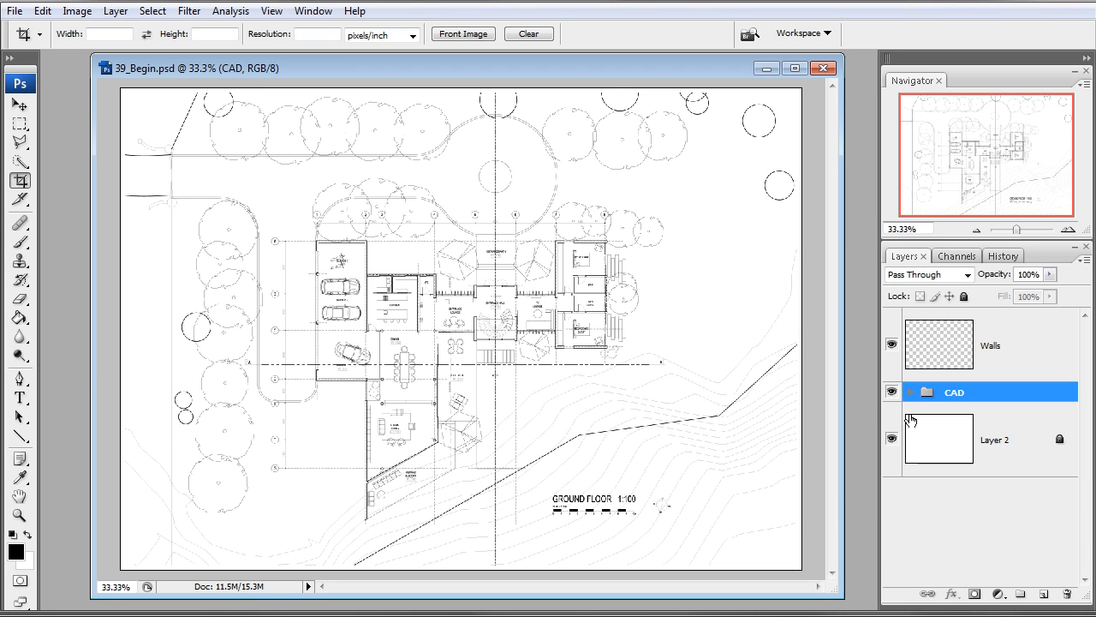
Hide the CAD_Landscape, CAD_Grids and CAD_Site layers in the CAD group, leaving CAD_Arch shown
{"action": "left_click", "coordinate": [1012, 371]}
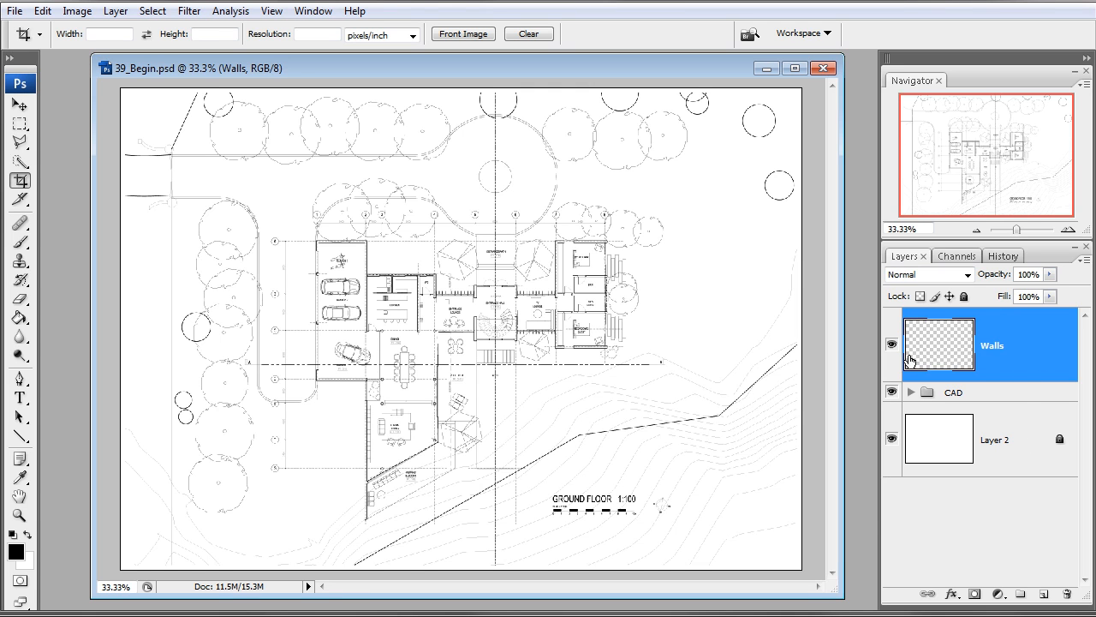
{"action": "left_click", "coordinate": [912, 392]}
{"action": "scroll", "coordinate": [942, 416], "scroll_direction": "down", "scroll_amount": 1}
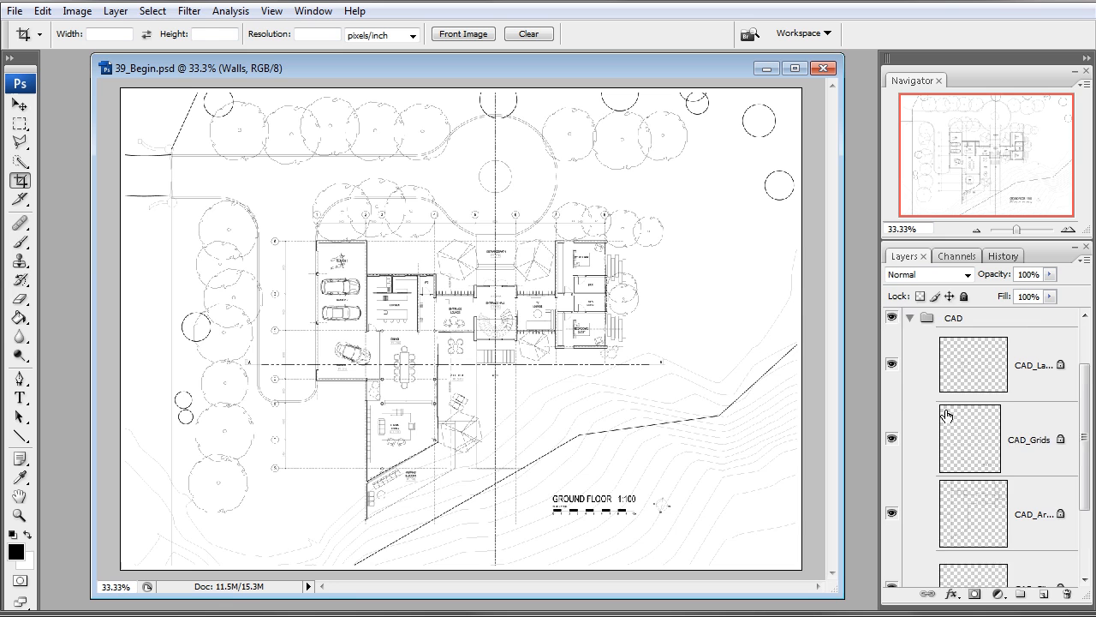
{"action": "left_click", "coordinate": [891, 364]}
{"action": "left_click", "coordinate": [892, 439]}
{"action": "scroll", "coordinate": [893, 506], "scroll_direction": "down", "scroll_amount": 1}
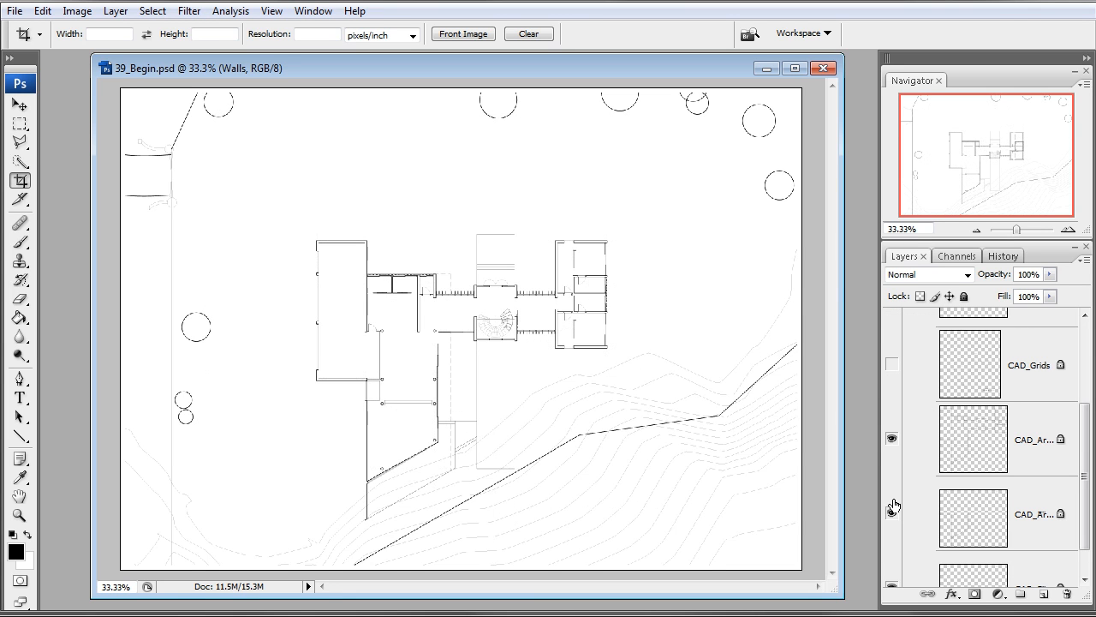
{"action": "left_click", "coordinate": [891, 512]}
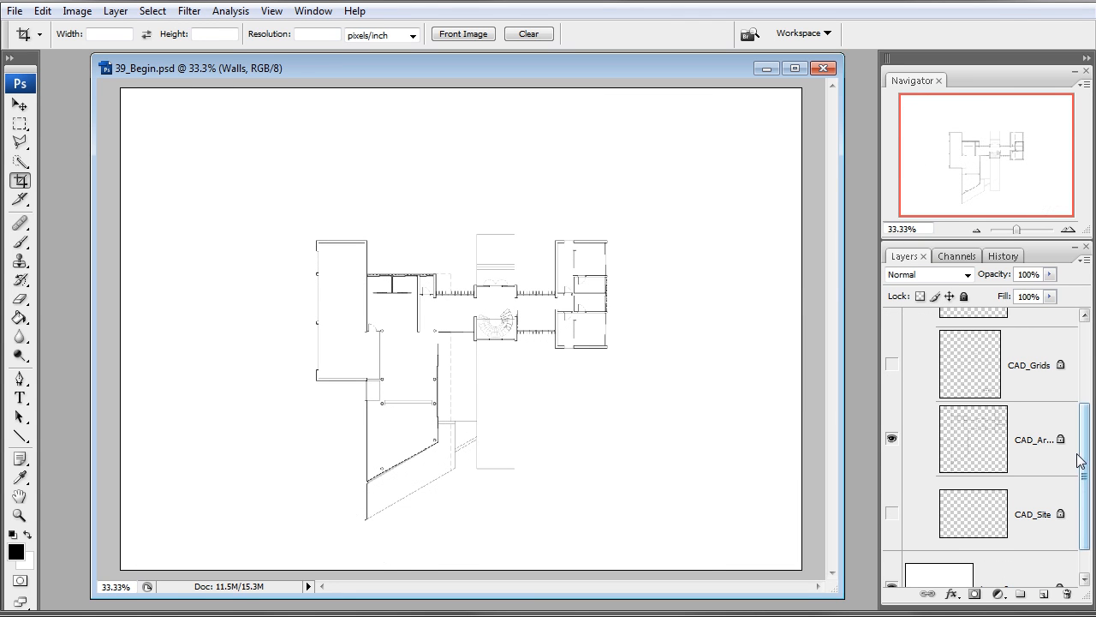
Make CAD_Arch the active layer and switch to the Magic Wand tool for the garage walls
{"action": "left_click", "coordinate": [1038, 441]}
{"action": "key", "text": "z"}
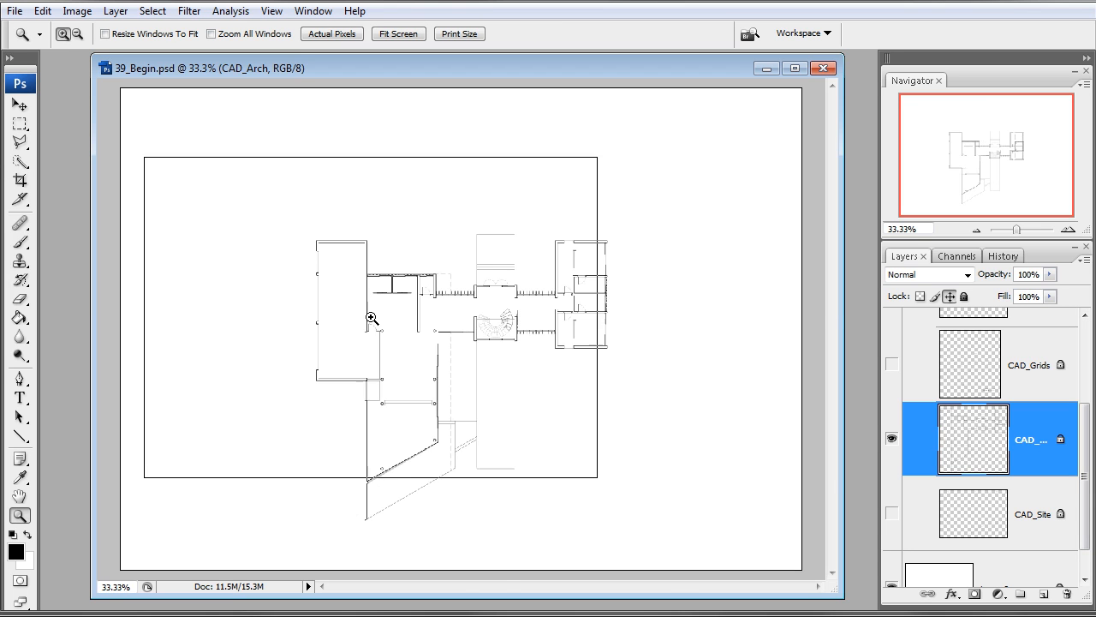
{"action": "left_click", "coordinate": [371, 318]}
{"action": "left_click", "coordinate": [442, 261]}
{"action": "left_click", "coordinate": [418, 354]}
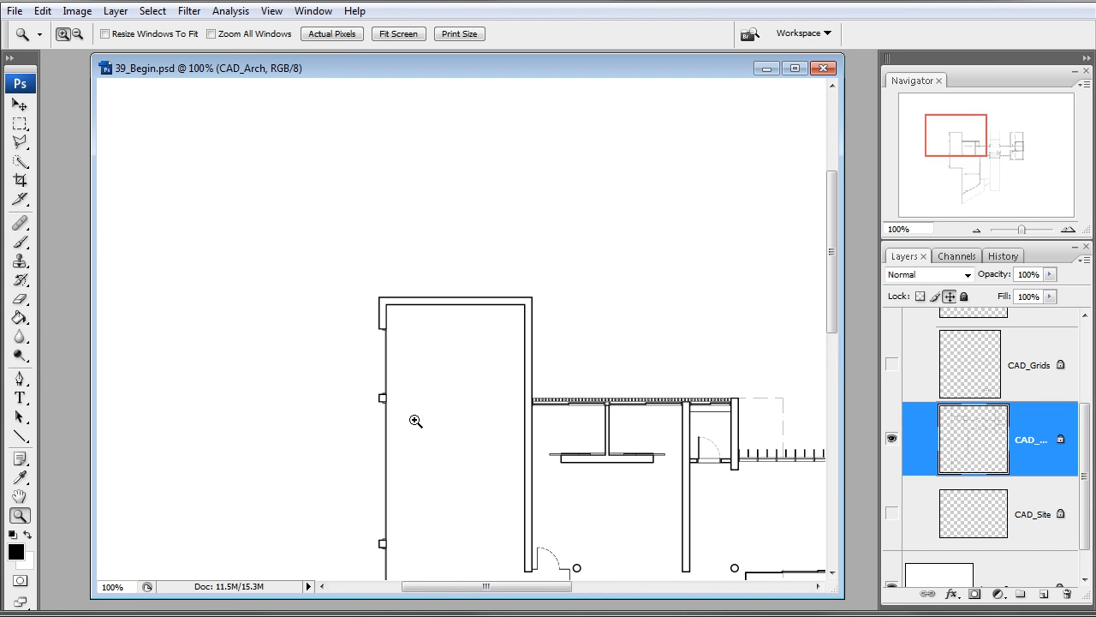
{"action": "left_click", "coordinate": [496, 413]}
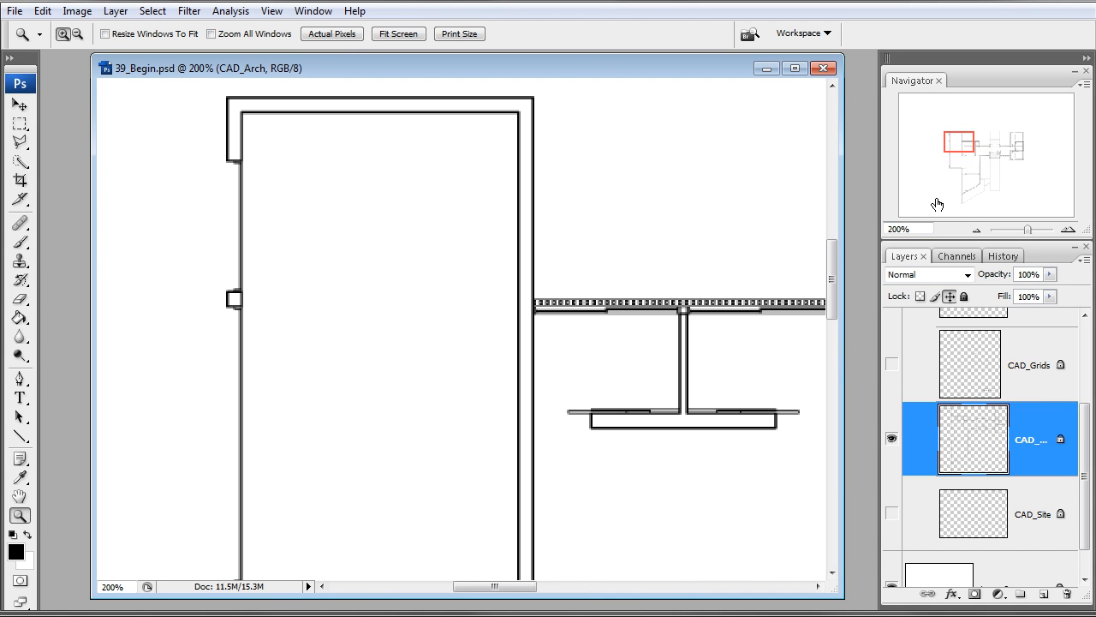
{"action": "left_click", "coordinate": [977, 229]}
{"action": "left_click", "coordinate": [21, 166]}
{"action": "left_click", "coordinate": [73, 178]}
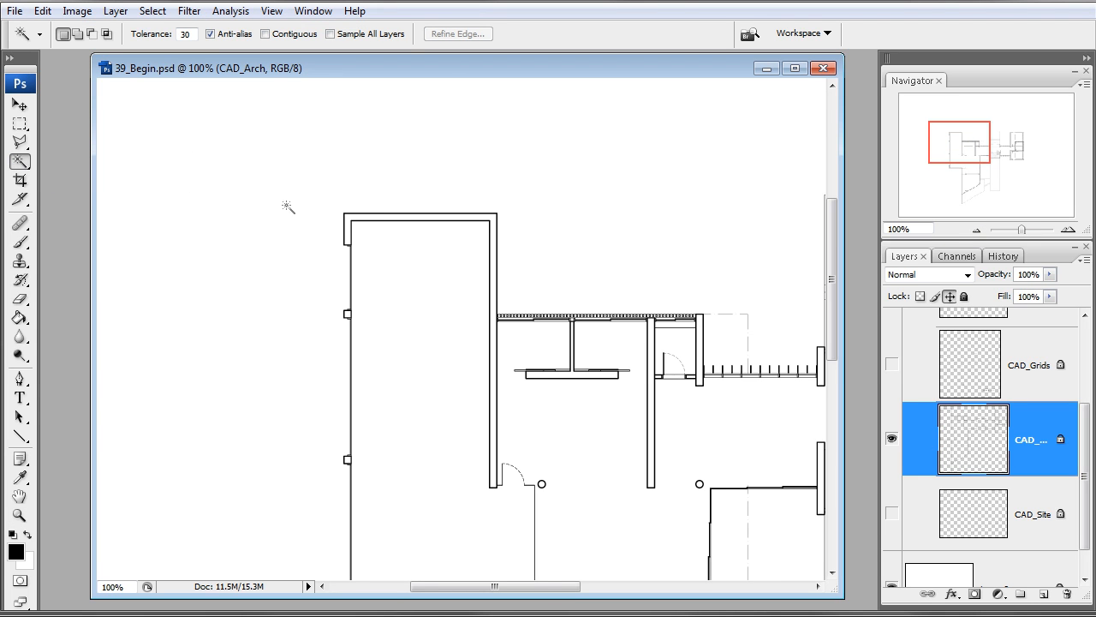
Try a Magic Wand selection on the garage wall without Contiguous, clear it, and enable Contiguous
{"action": "left_click", "coordinate": [361, 220]}
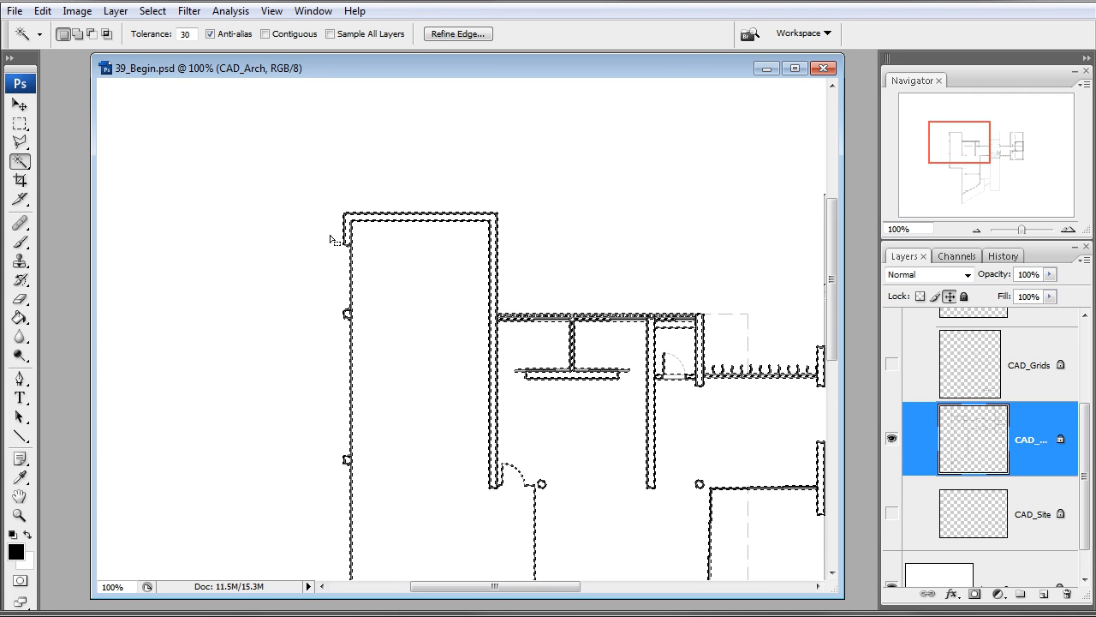
{"action": "left_click", "coordinate": [265, 34]}
{"action": "key", "text": "ctrl+d"}
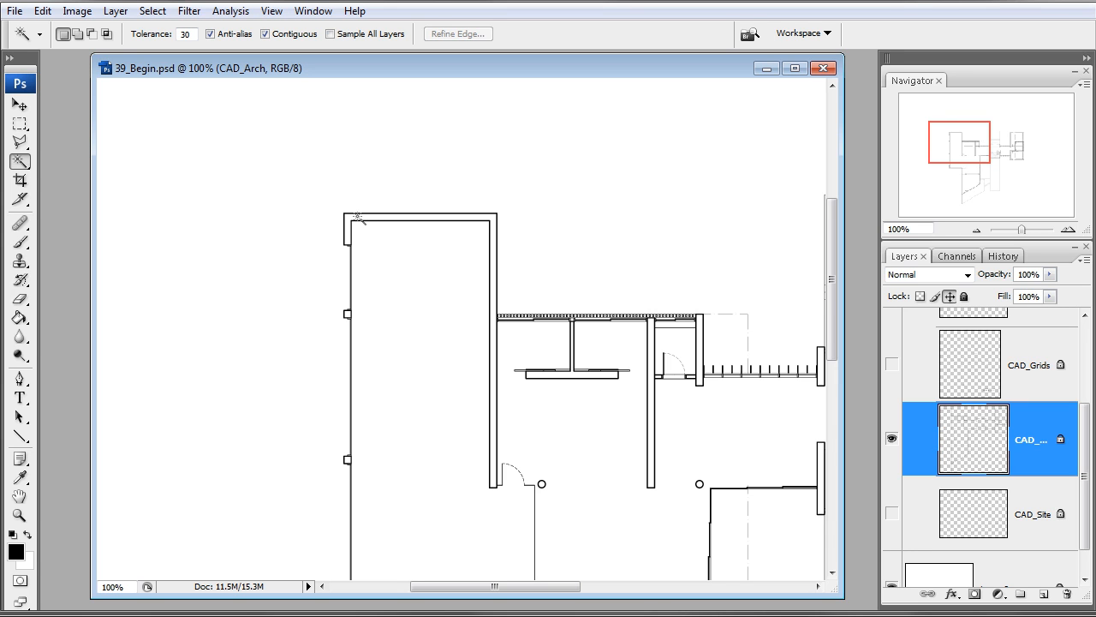
Select the insides of the garage wall, the adjoining interior walls and the nearby columns together with the Magic Wand
{"action": "left_click", "coordinate": [357, 218]}
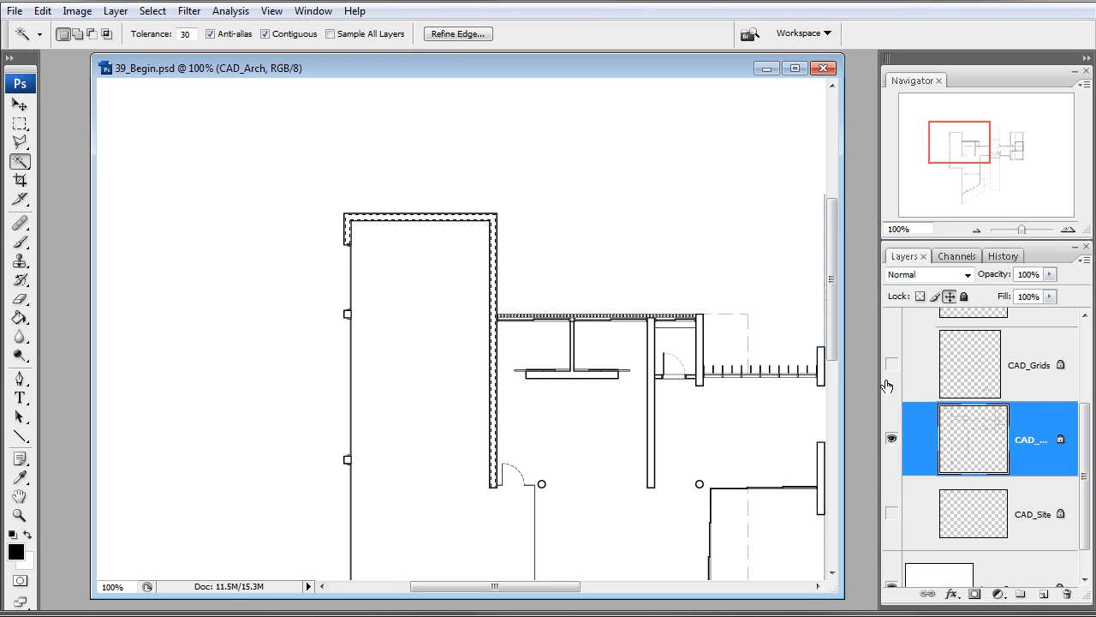
{"action": "key", "text": "shift"}
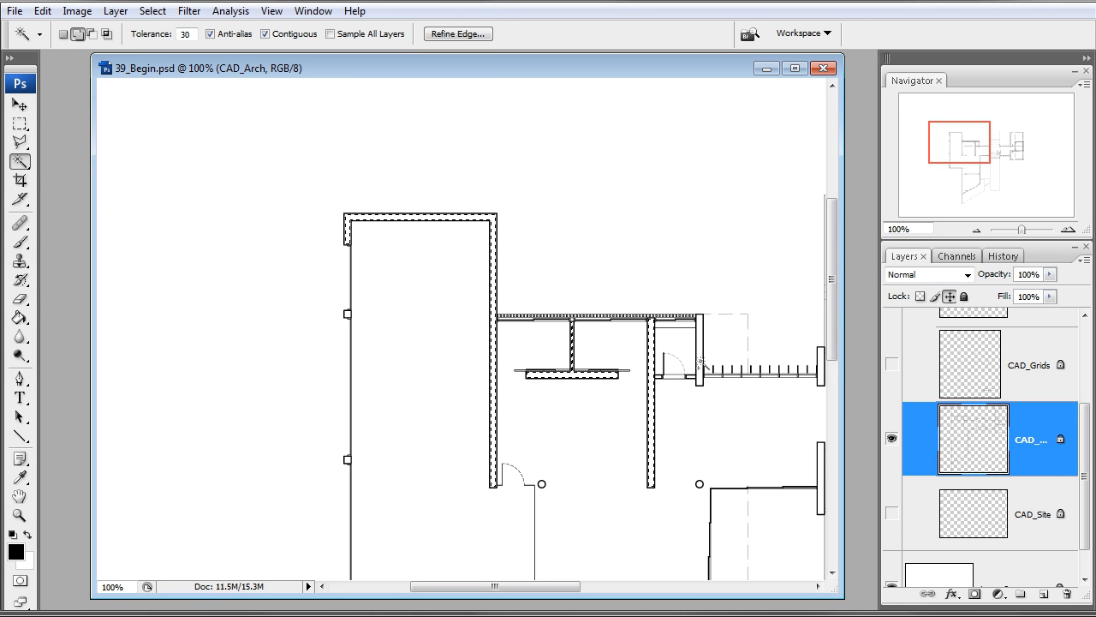
{"action": "left_click", "coordinate": [701, 364], "text": "shift"}
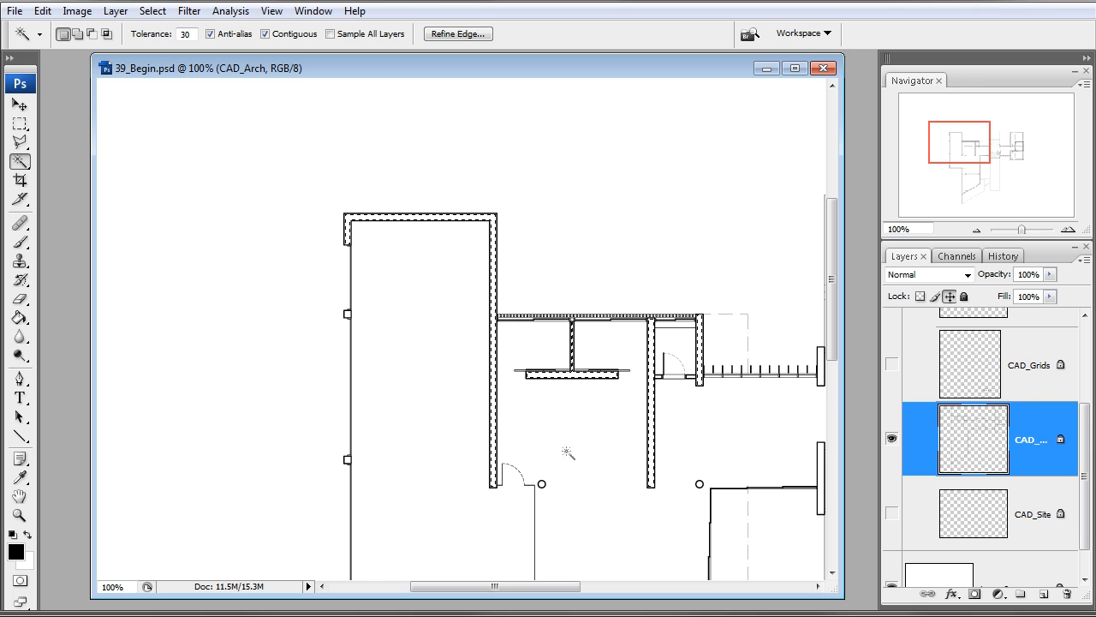
{"action": "key", "text": "shift"}
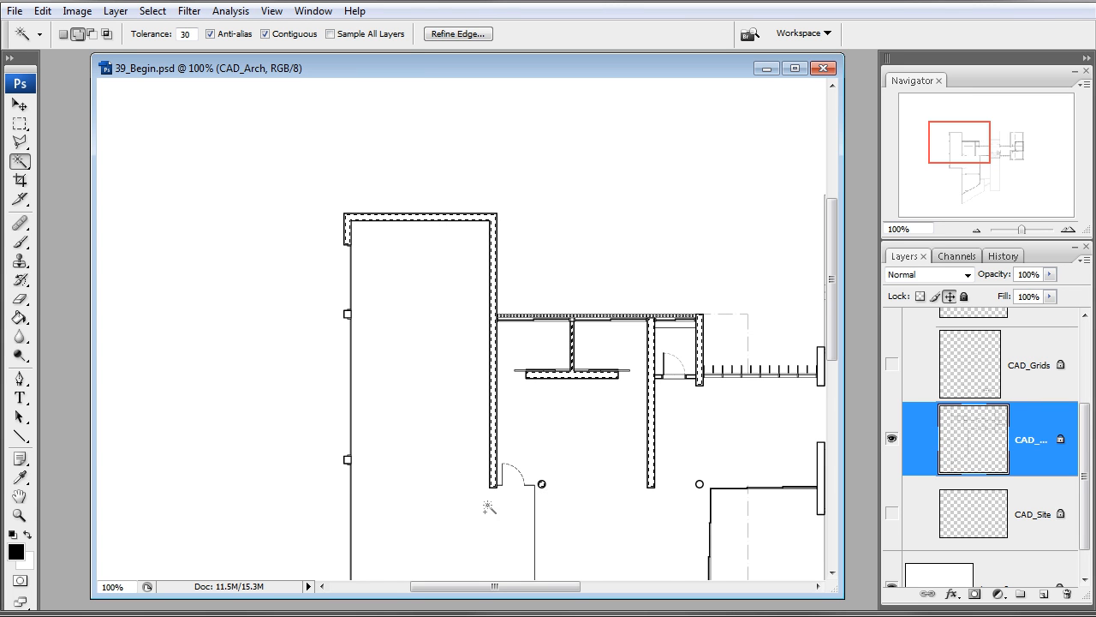
{"action": "left_click", "coordinate": [346, 463], "text": "shift"}
{"action": "left_click", "coordinate": [347, 317], "text": "shift"}
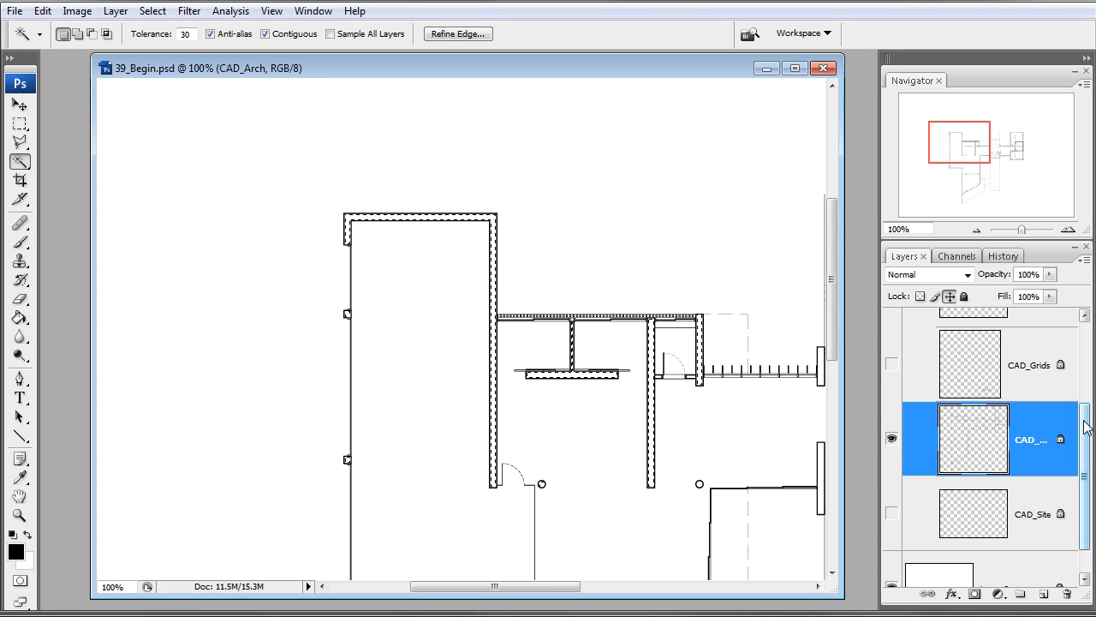
Make the Walls layer active and set the foreground colour to dark grey with H 0, S 0 and B 24%
{"action": "left_click_drag", "start_coordinate": [1086, 429], "coordinate": [1086, 344]}
{"action": "left_click", "coordinate": [1027, 345]}
{"action": "left_click", "coordinate": [15, 551]}
{"action": "left_click_drag", "start_coordinate": [678, 591], "coordinate": [621, 615]}
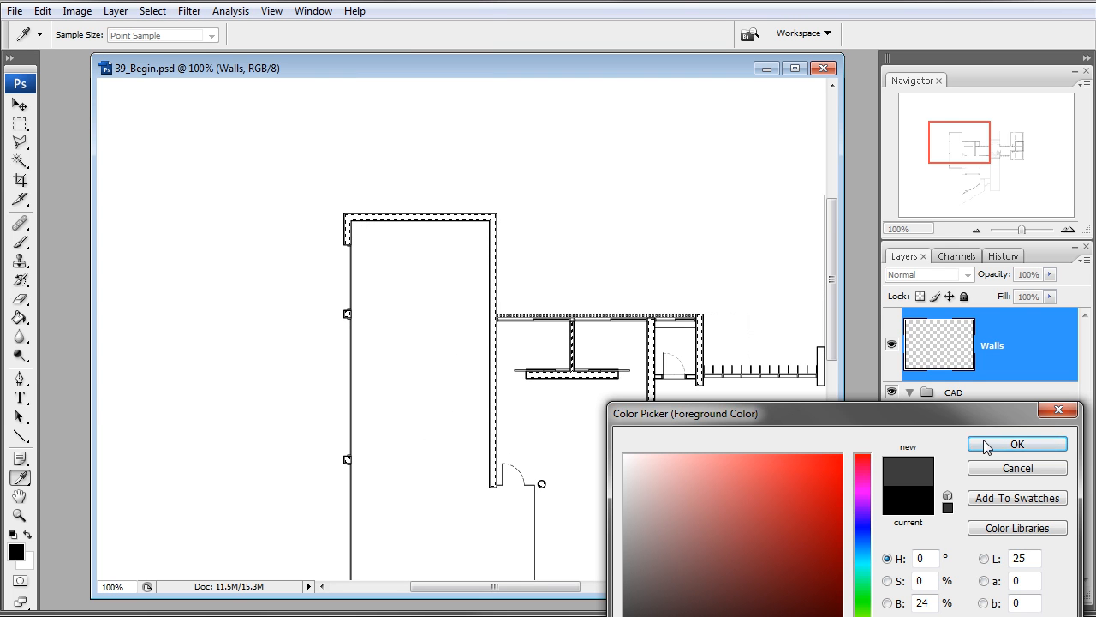
{"action": "left_click", "coordinate": [1016, 443]}
Fill the selected wall and column areas with the foreground grey on the Walls layer, and clear the selection
{"action": "left_click", "coordinate": [18, 318]}
{"action": "left_click", "coordinate": [384, 312]}
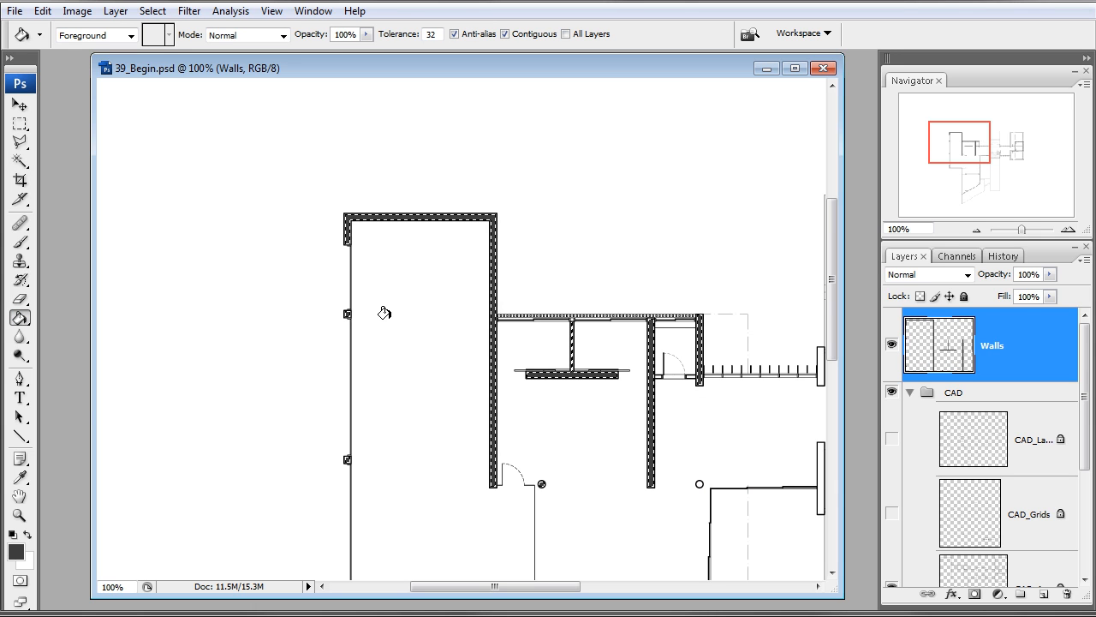
{"action": "key", "text": "ctrl+d"}
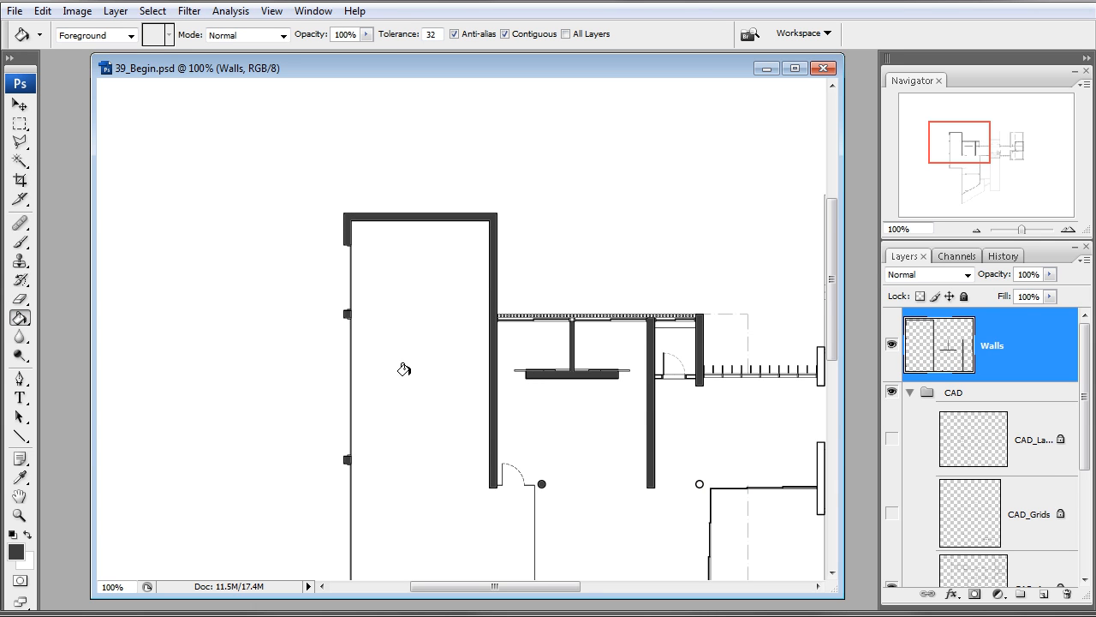
Move the CAD group above the Walls layer, collapse the group, and make Walls the active layer
{"action": "key", "text": "e"}
{"action": "key", "text": "z"}
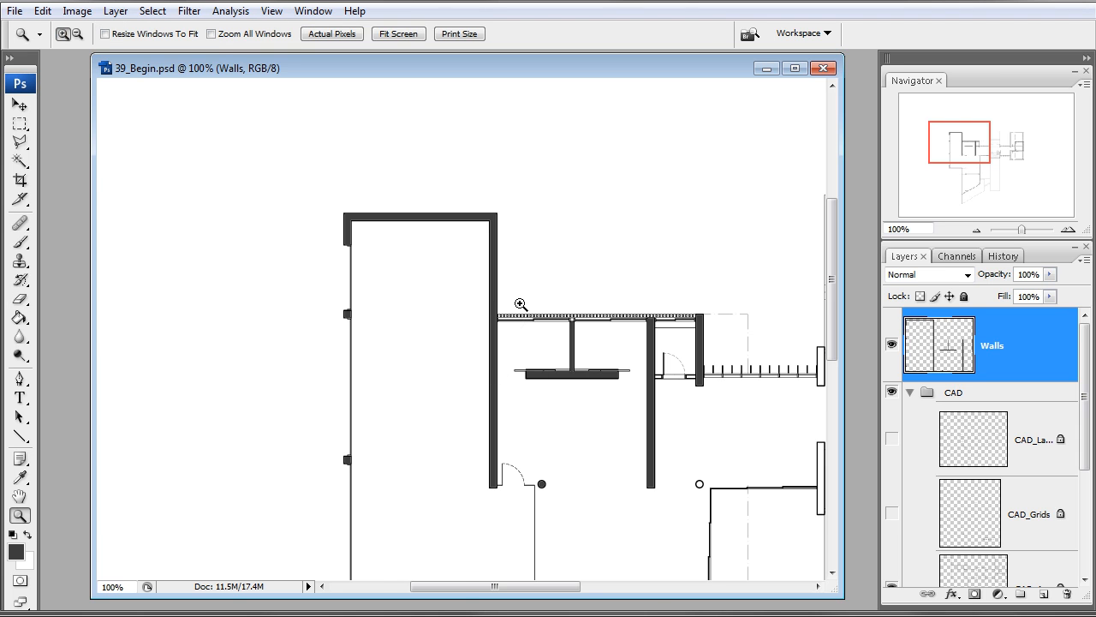
{"action": "left_click", "coordinate": [518, 323]}
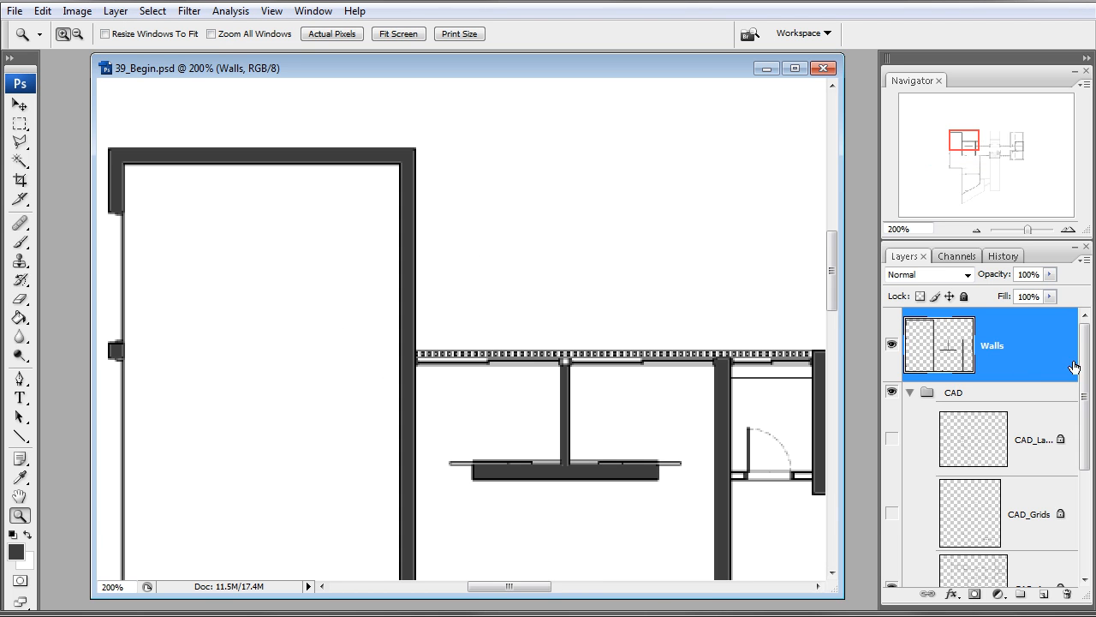
{"action": "left_click", "coordinate": [985, 394]}
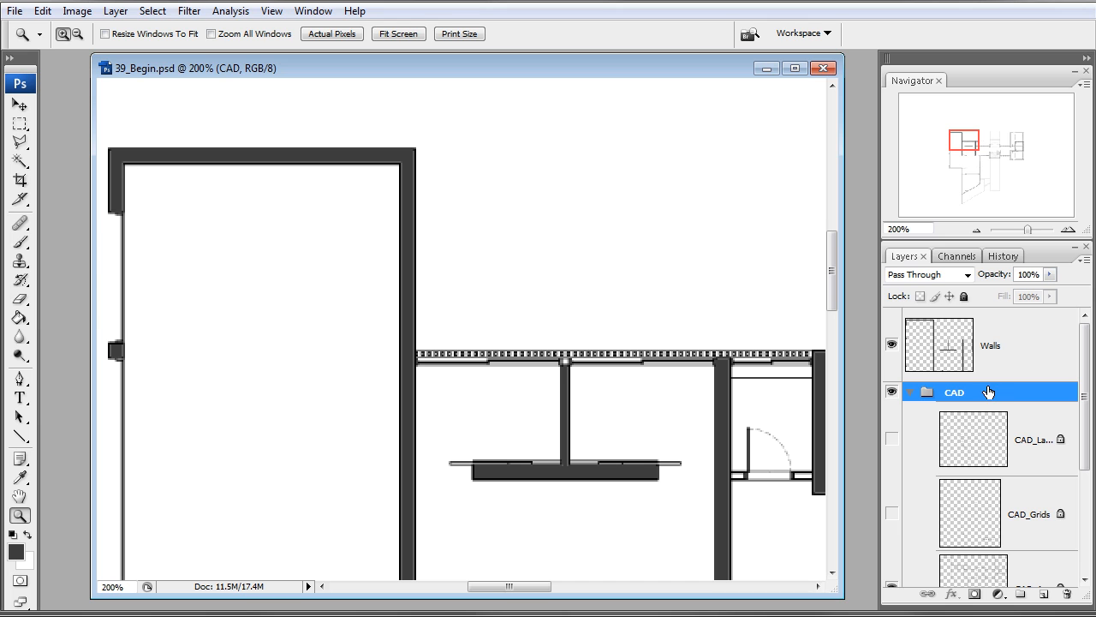
{"action": "left_click_drag", "start_coordinate": [992, 393], "coordinate": [996, 321]}
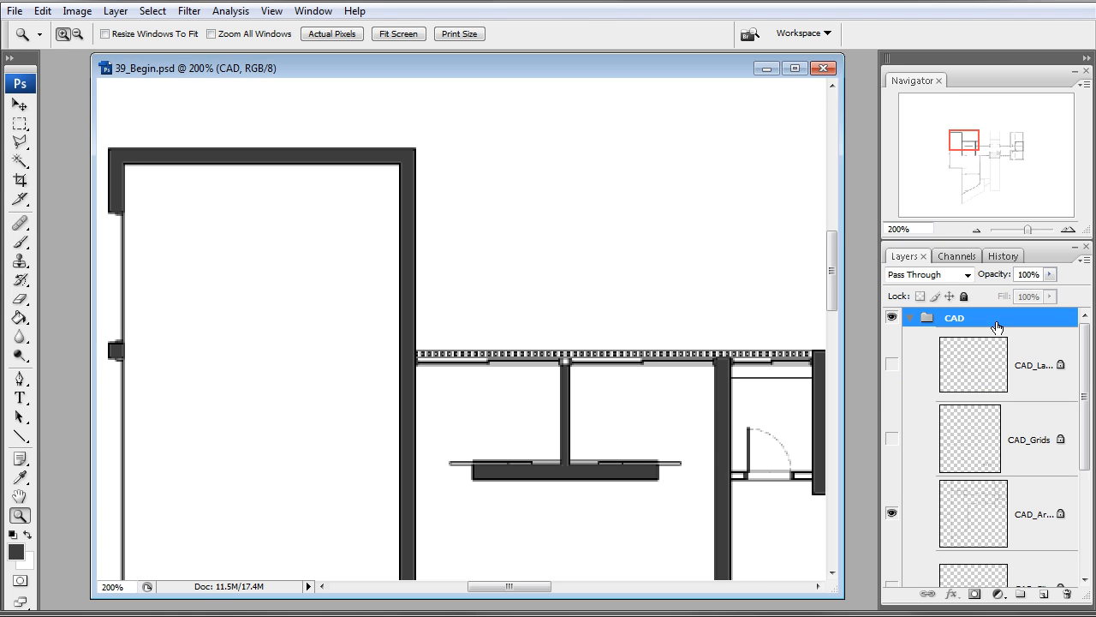
{"action": "left_click", "coordinate": [911, 318]}
{"action": "left_click", "coordinate": [1028, 355]}
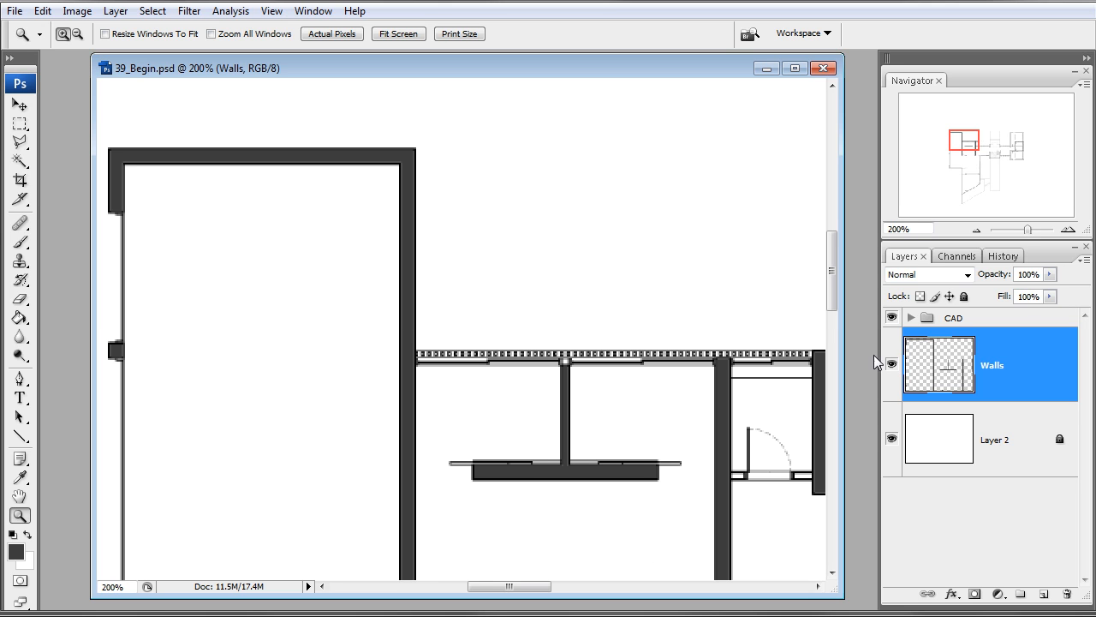
{"action": "left_click", "coordinate": [977, 230]}
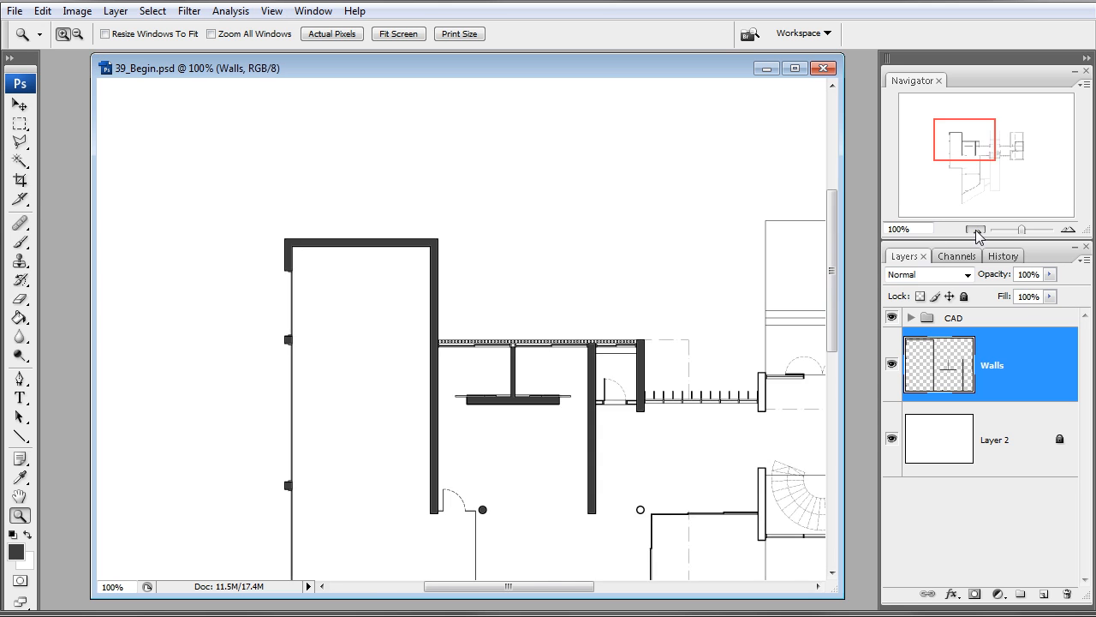
{"action": "left_click", "coordinate": [976, 229]}
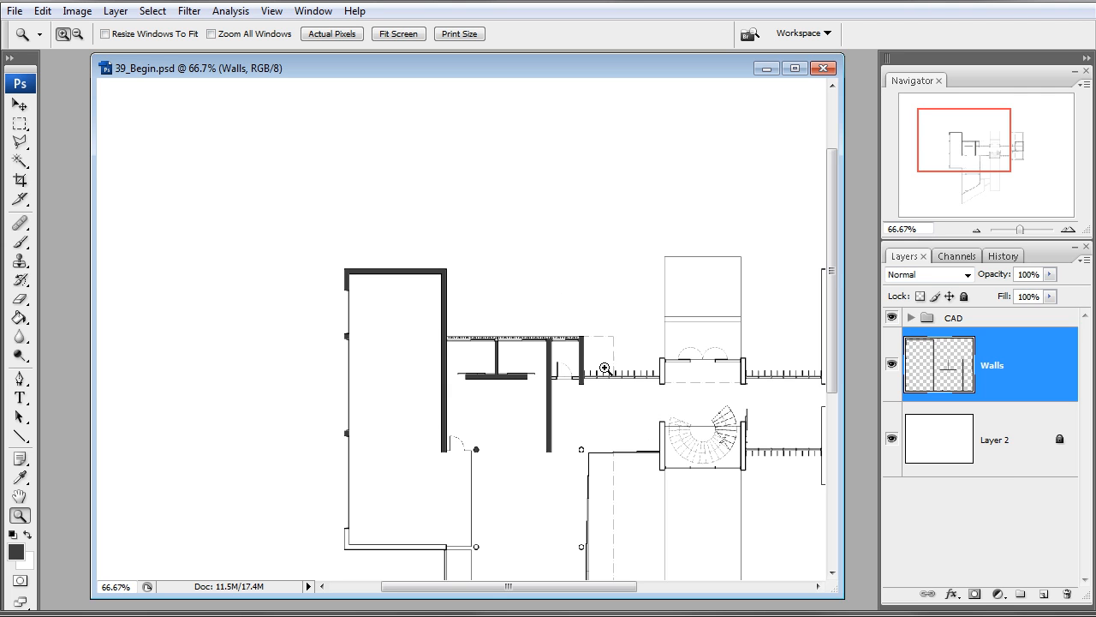
{"action": "left_click_drag", "start_coordinate": [970, 146], "coordinate": [994, 153]}
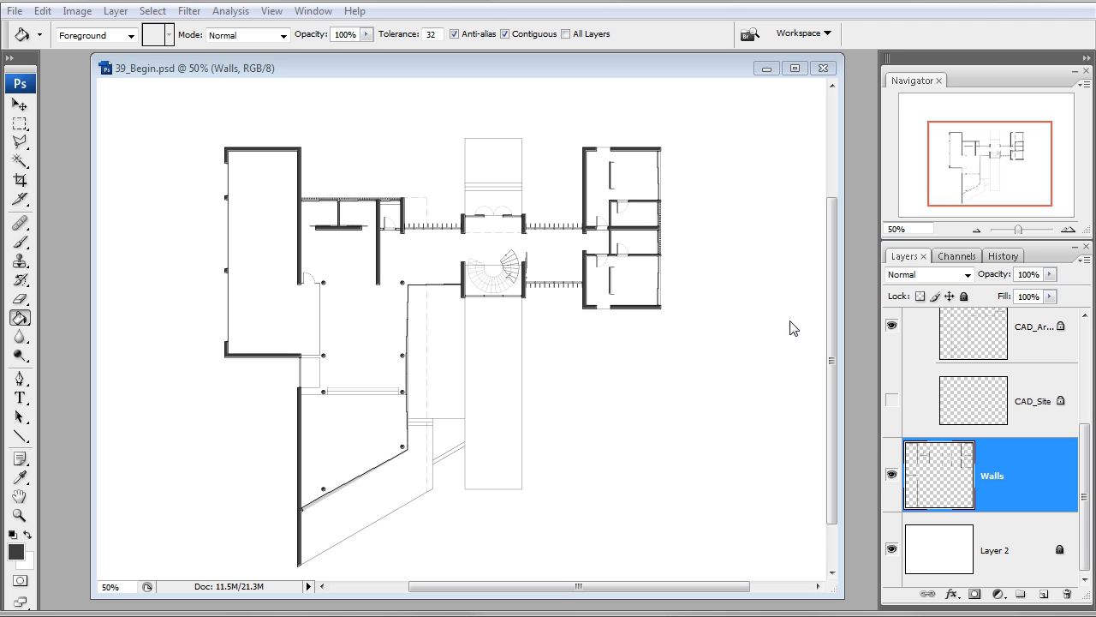
Make CAD_Arch the active layer and select the open floor area inside the garage with the Magic Wand
{"action": "left_click", "coordinate": [358, 329]}
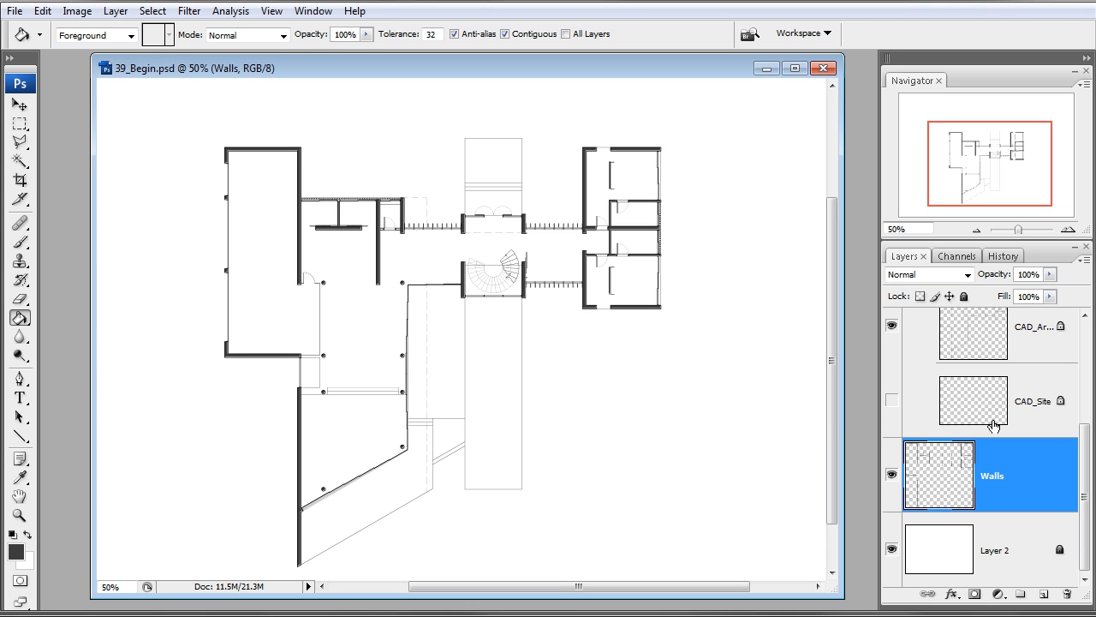
{"action": "left_click_drag", "start_coordinate": [1086, 454], "coordinate": [1085, 413]}
{"action": "left_click", "coordinate": [1053, 409]}
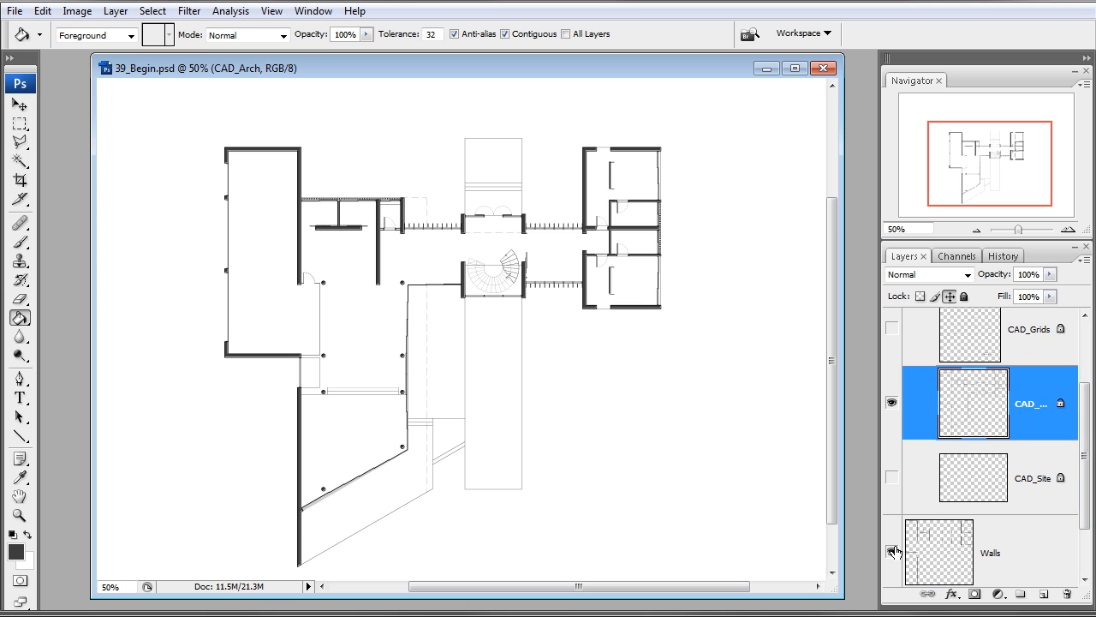
{"action": "key", "text": "e"}
{"action": "key", "text": "z"}
{"action": "left_click", "coordinate": [262, 295]}
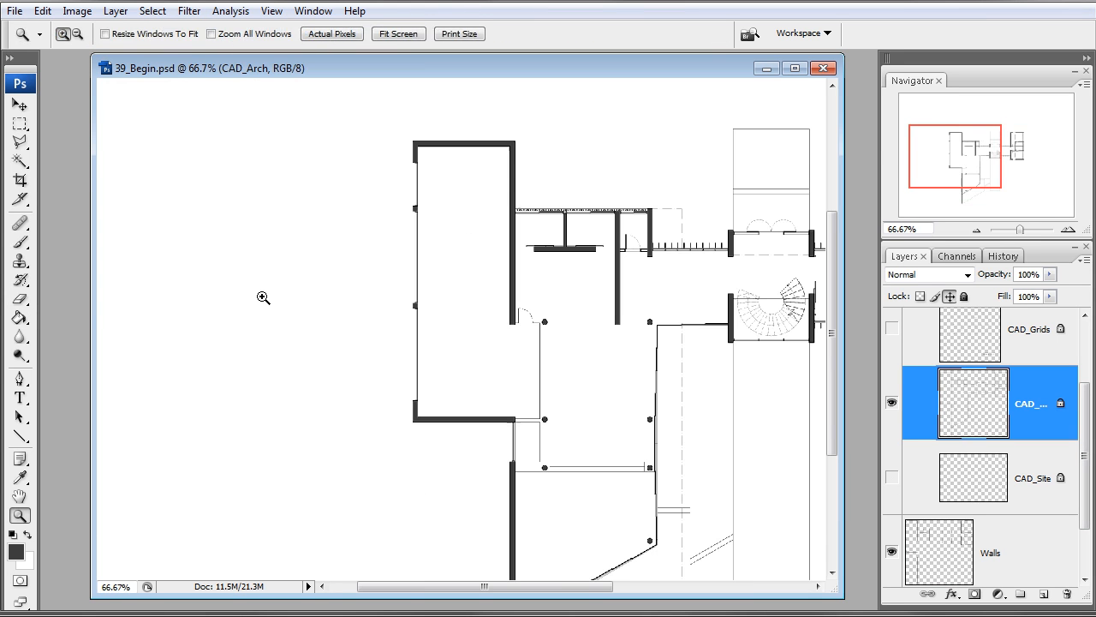
{"action": "key", "text": "w"}
{"action": "left_click", "coordinate": [458, 335]}
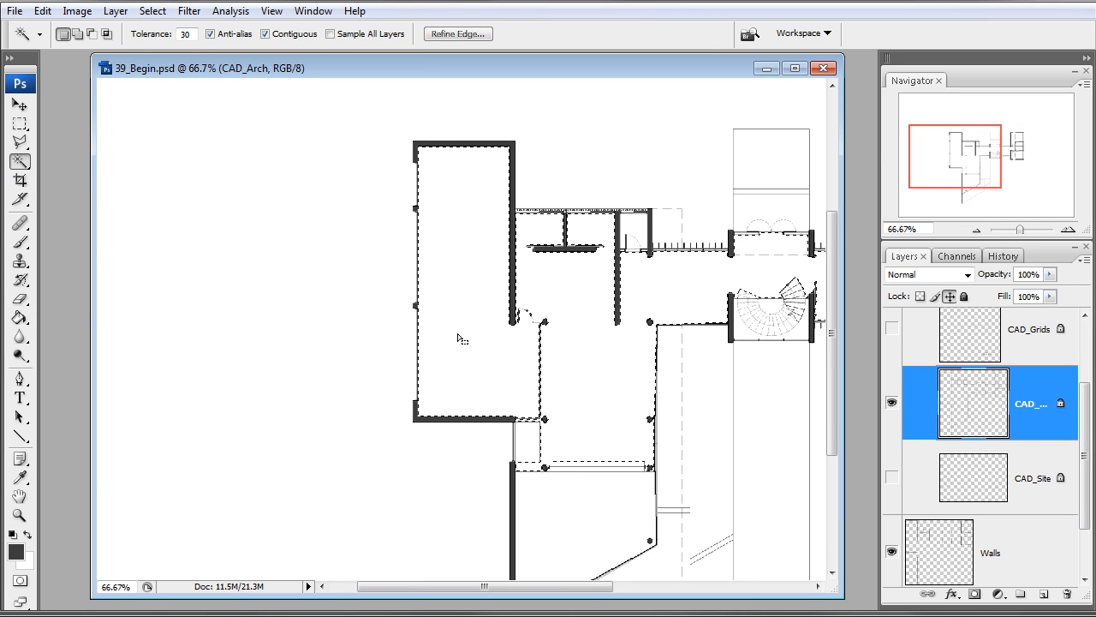
{"action": "key", "text": "z"}
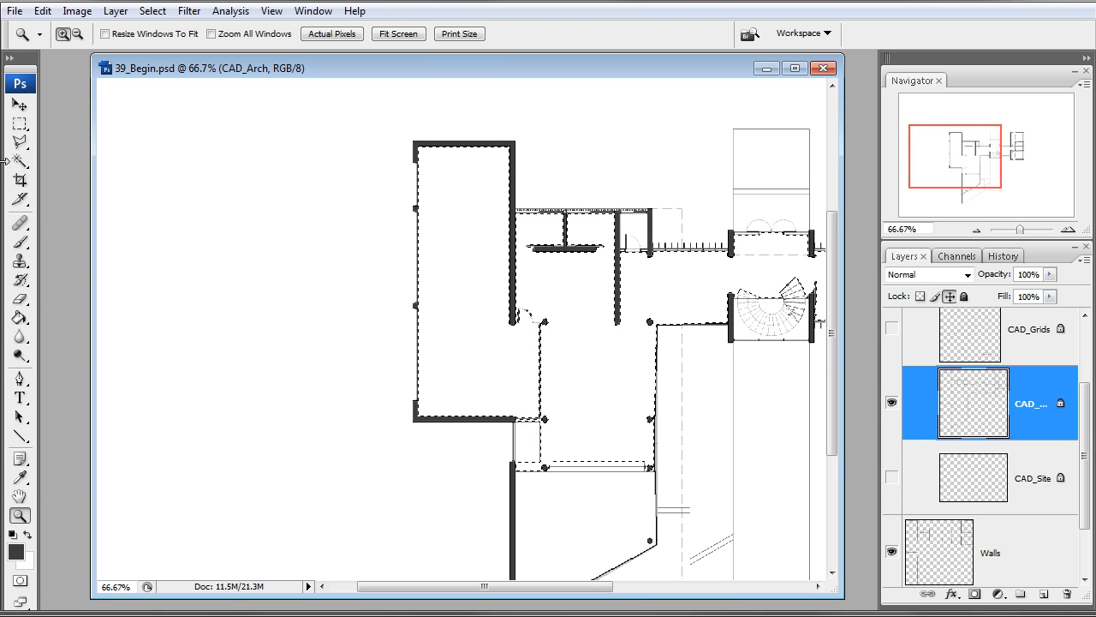
Subtract the areas outside the garage from the floor selection with the Rectangular Marquee and check the result in Quick Mask
{"action": "left_click", "coordinate": [19, 124]}
{"action": "key", "text": "alt"}
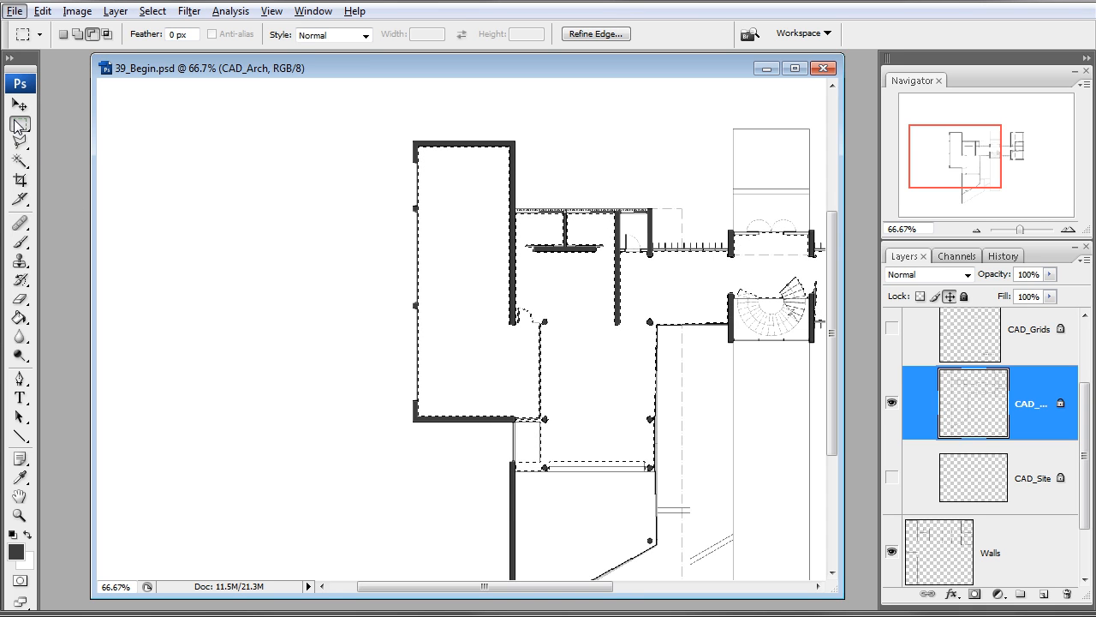
{"action": "key", "text": "alt"}
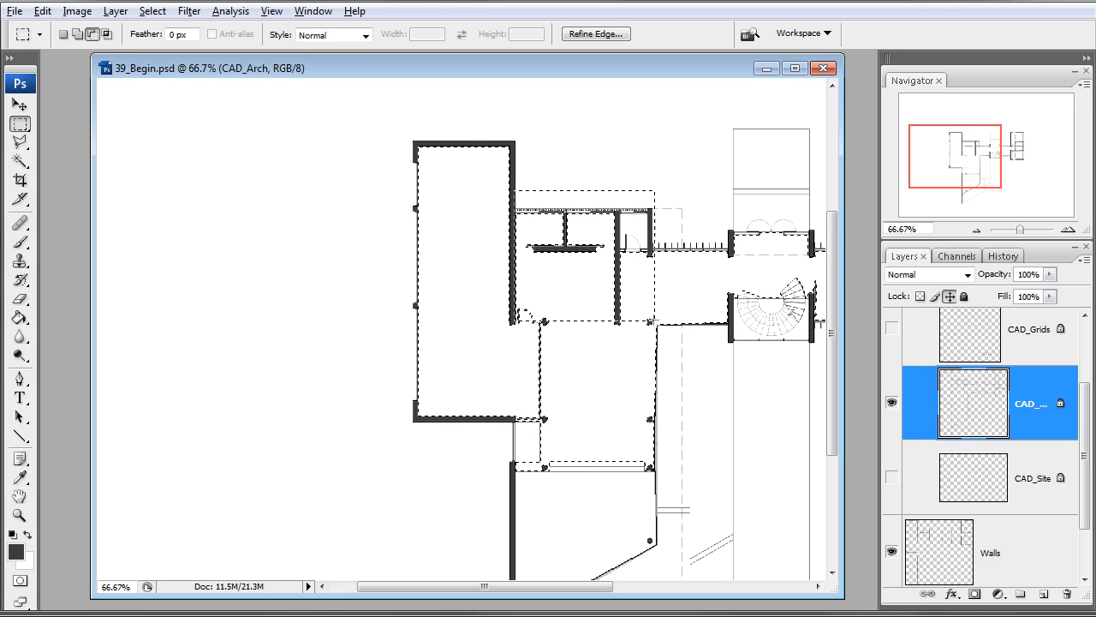
{"action": "left_click_drag", "start_coordinate": [531, 506], "coordinate": [540, 505]}
{"action": "left_click_drag", "start_coordinate": [687, 523], "coordinate": [472, 421]}
{"action": "left_click_drag", "start_coordinate": [976, 144], "coordinate": [926, 148]}
{"action": "key", "text": "q"}
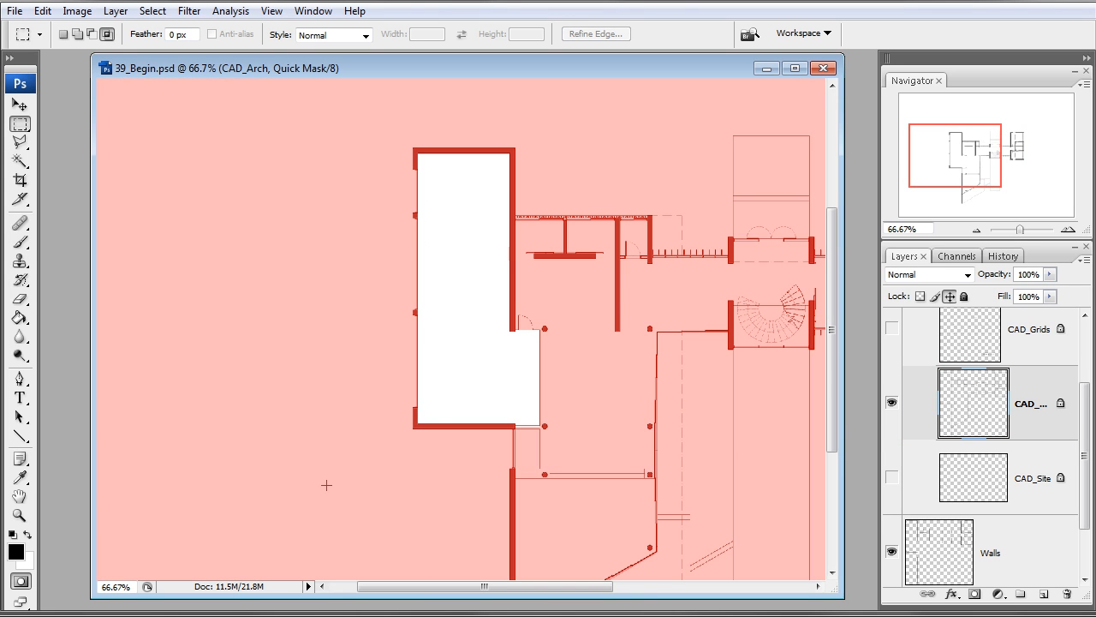
{"action": "key", "text": "q"}
Refine the garage selection's edge beside the small door with the Rectangular Marquee so it meets the thin wall line
{"action": "key", "text": "z"}
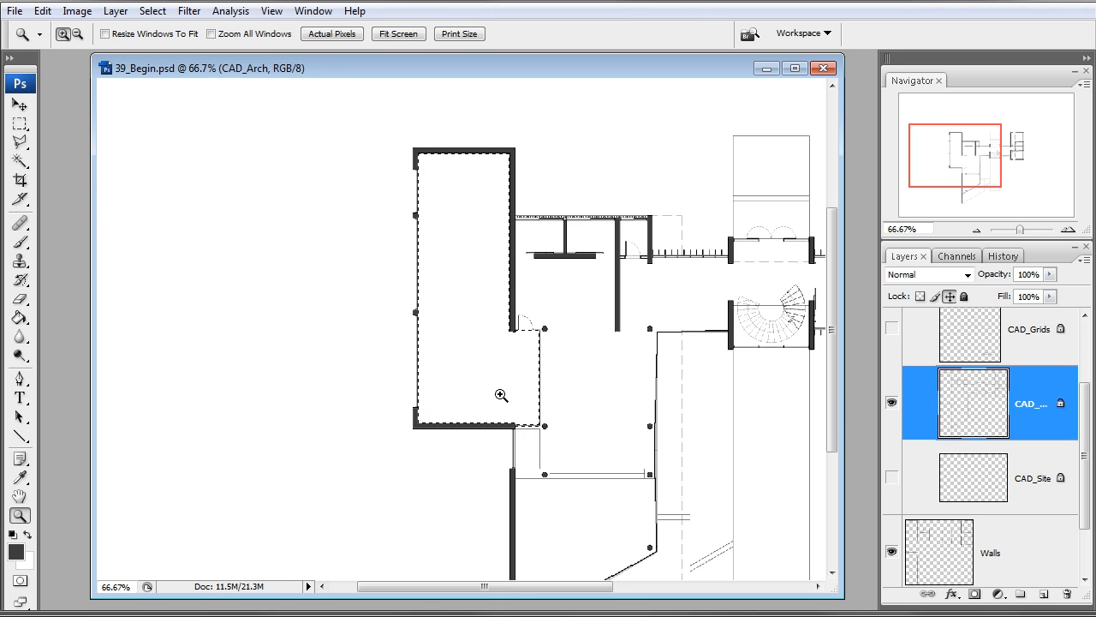
{"action": "left_click_drag", "start_coordinate": [512, 407], "coordinate": [592, 472]}
{"action": "key", "text": "m"}
{"action": "left_click_drag", "start_coordinate": [480, 350], "coordinate": [183, 280]}
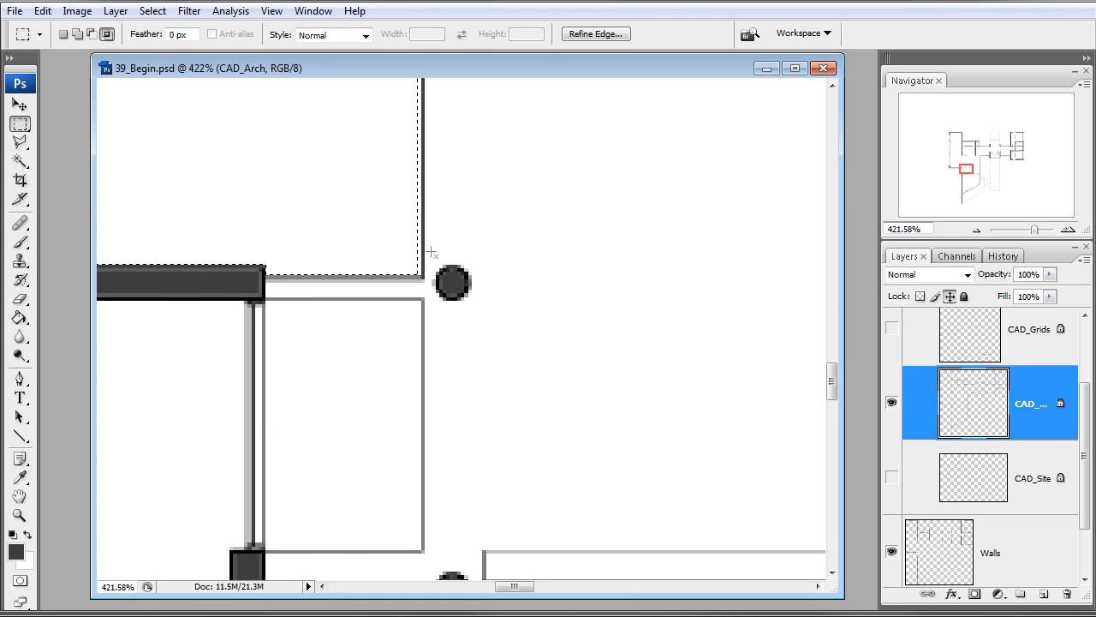
{"action": "scroll", "coordinate": [428, 274], "scroll_direction": "up", "scroll_amount": 3}
{"action": "key", "text": "shift"}
{"action": "left_click_drag", "start_coordinate": [409, 216], "coordinate": [400, 124]}
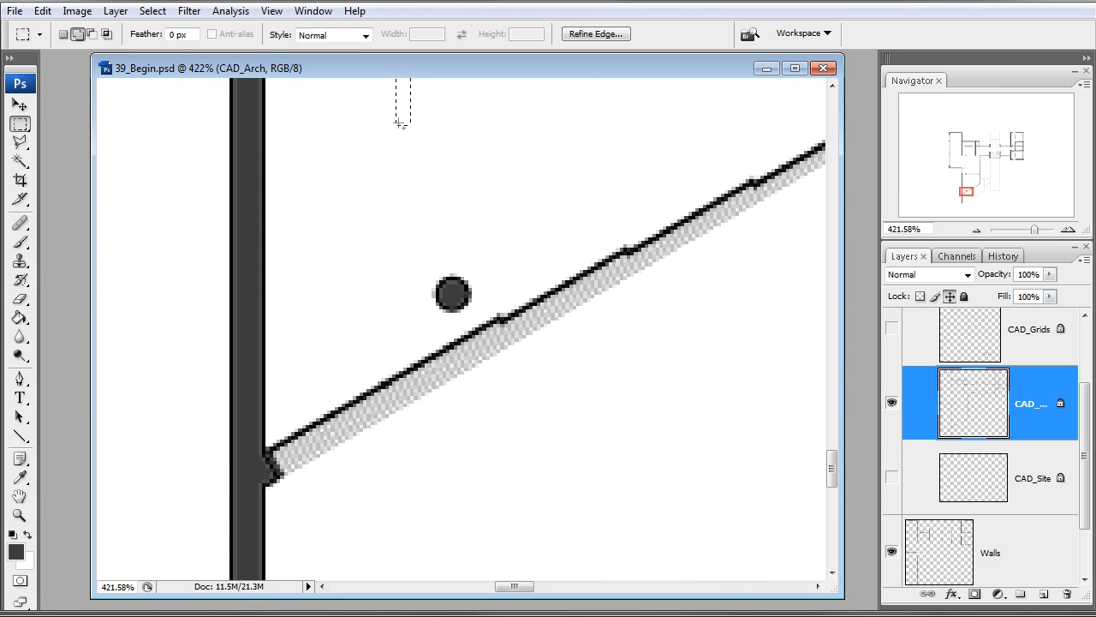
{"action": "left_click_drag", "start_coordinate": [403, 82], "coordinate": [406, 75]}
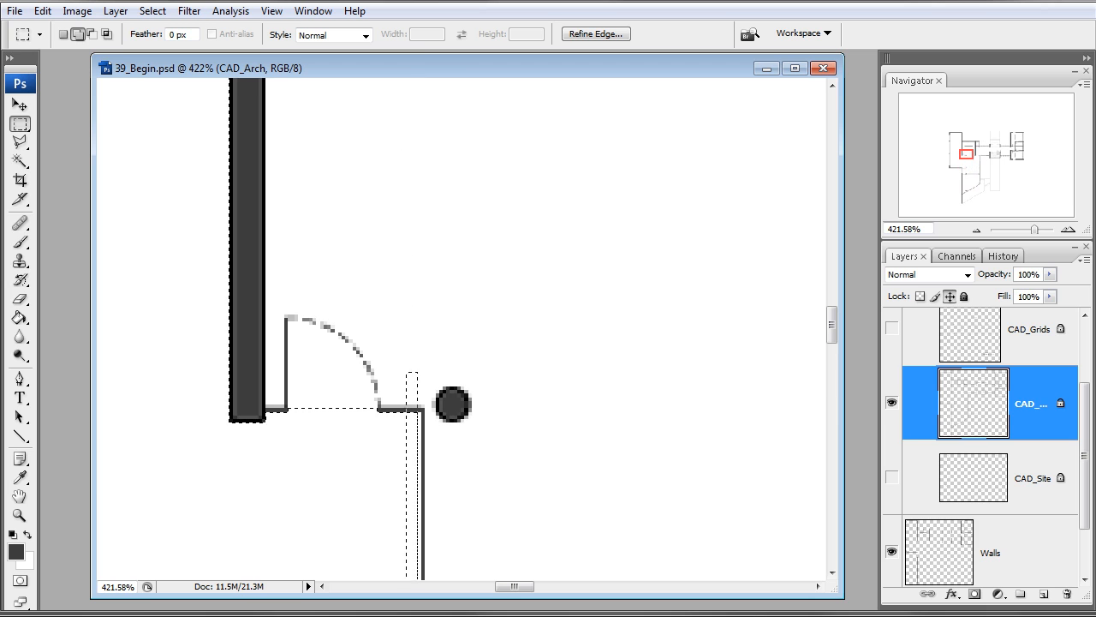
{"action": "left_click_drag", "start_coordinate": [406, 411], "coordinate": [406, 411]}
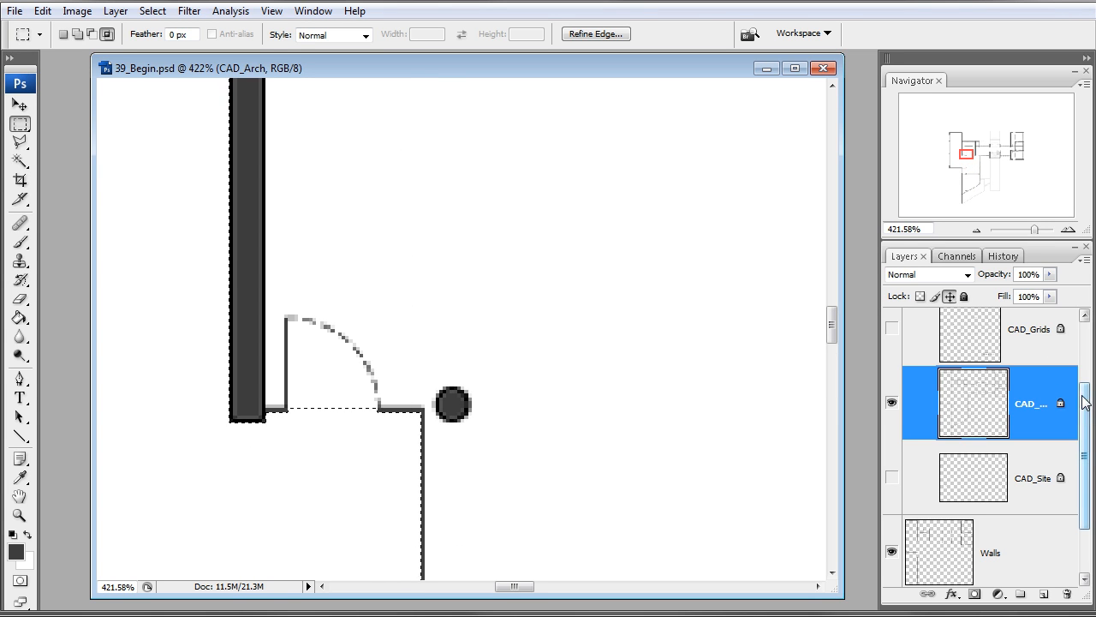
Create a new layer directly above Walls and name it Floor_Garage
{"action": "left_click", "coordinate": [1017, 549]}
{"action": "left_click", "coordinate": [1043, 593]}
{"action": "left_click", "coordinate": [1085, 535]}
{"action": "double_click", "coordinate": [996, 456]}
{"action": "type", "text": "F"}
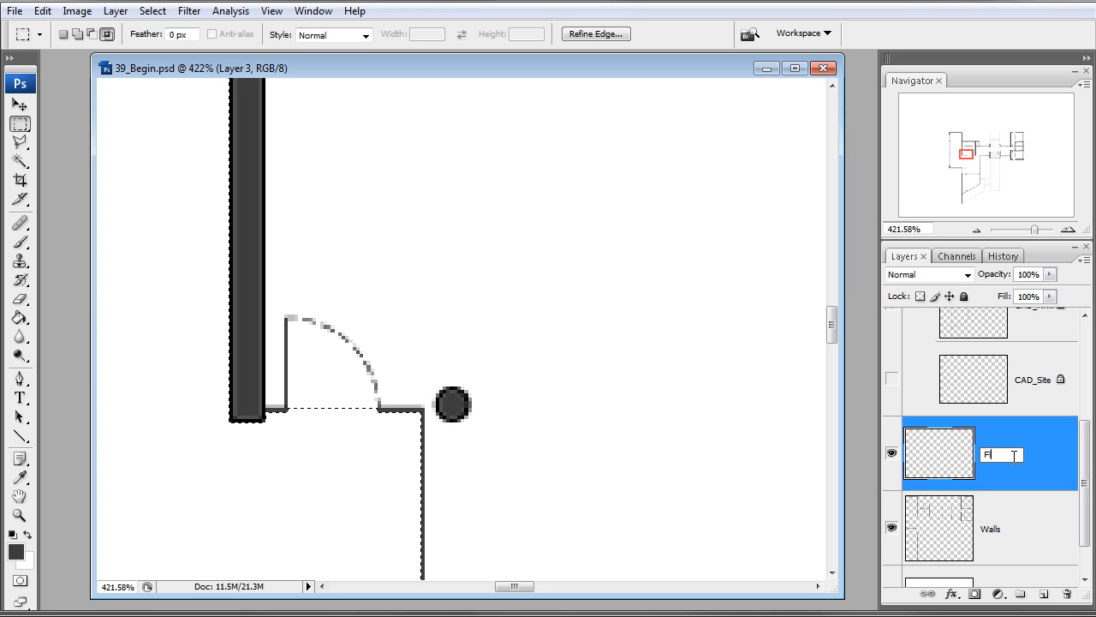
{"action": "type", "text": "loor_Ca"}
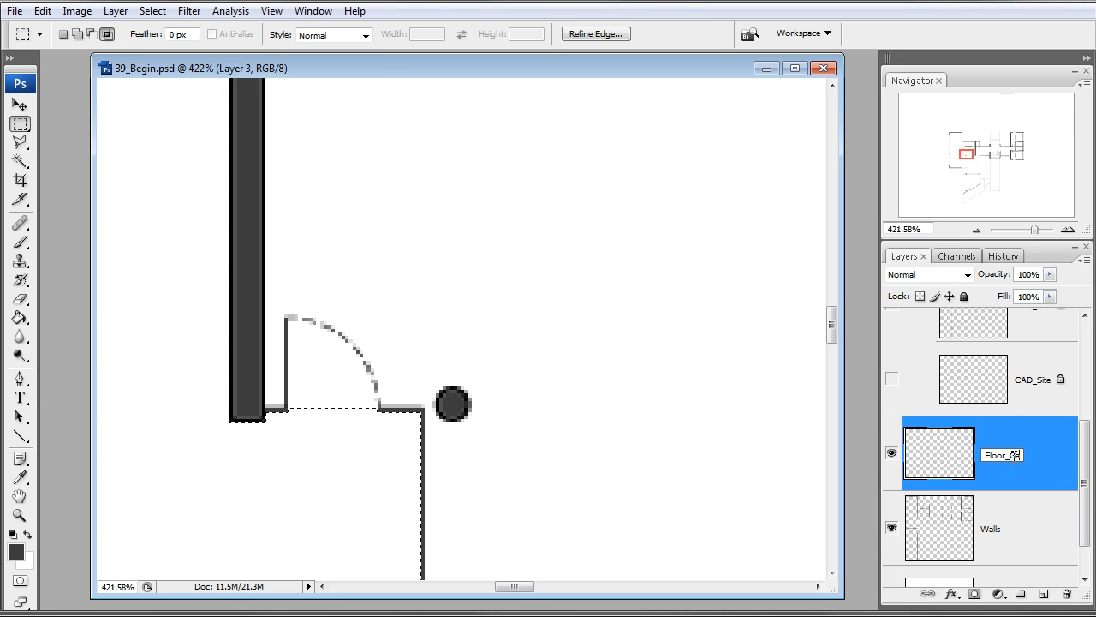
{"action": "key", "text": "BackSpace"}
{"action": "key", "text": "BackSpace"}
{"action": "type", "text": "Garage"}
{"action": "key", "text": "Return"}
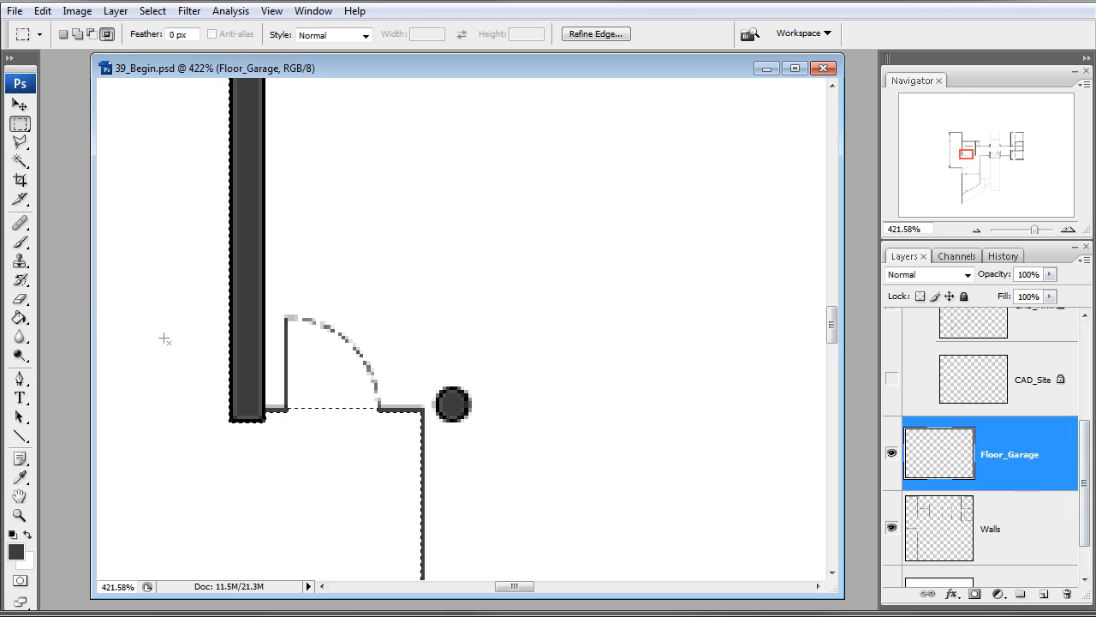
Set the foreground colour to a light warm grey and fill the selected garage floor with the Paint Bucket
{"action": "left_click", "coordinate": [17, 319]}
{"action": "left_click", "coordinate": [18, 546]}
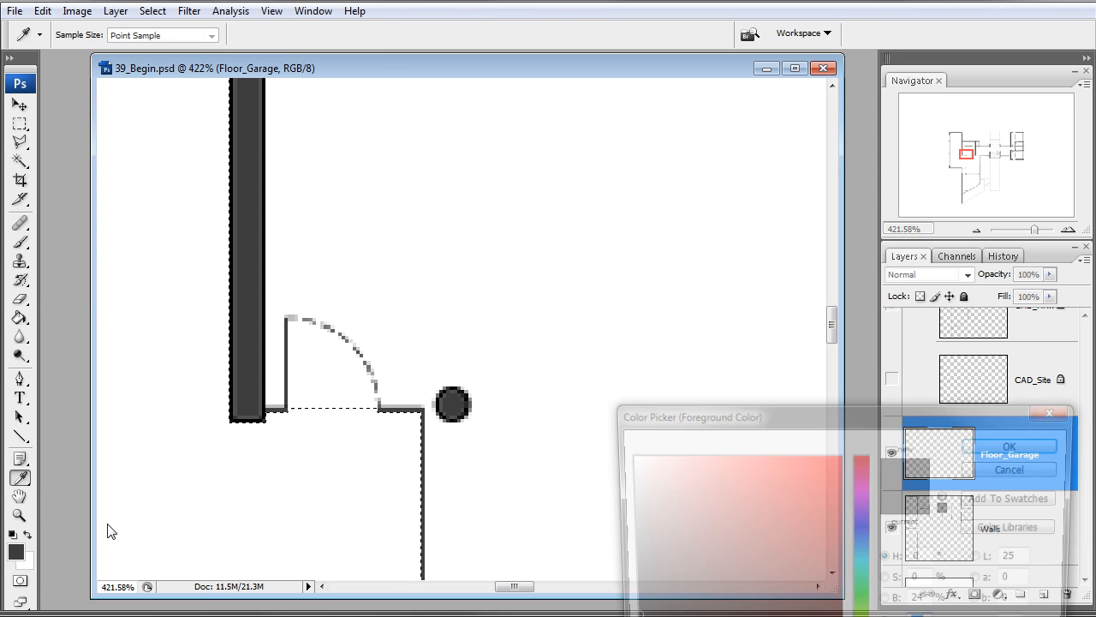
{"action": "left_click_drag", "start_coordinate": [691, 539], "coordinate": [625, 490]}
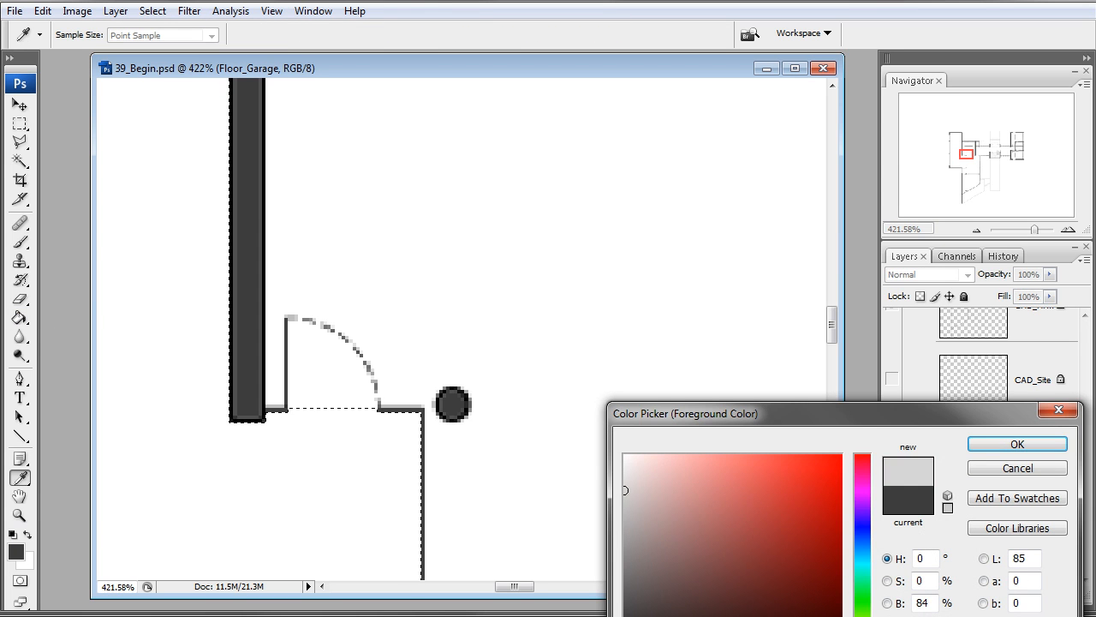
{"action": "left_click_drag", "start_coordinate": [863, 616], "coordinate": [863, 614]}
{"action": "left_click_drag", "start_coordinate": [629, 488], "coordinate": [631, 484]}
{"action": "left_click", "coordinate": [1031, 446]}
{"action": "left_click", "coordinate": [128, 404]}
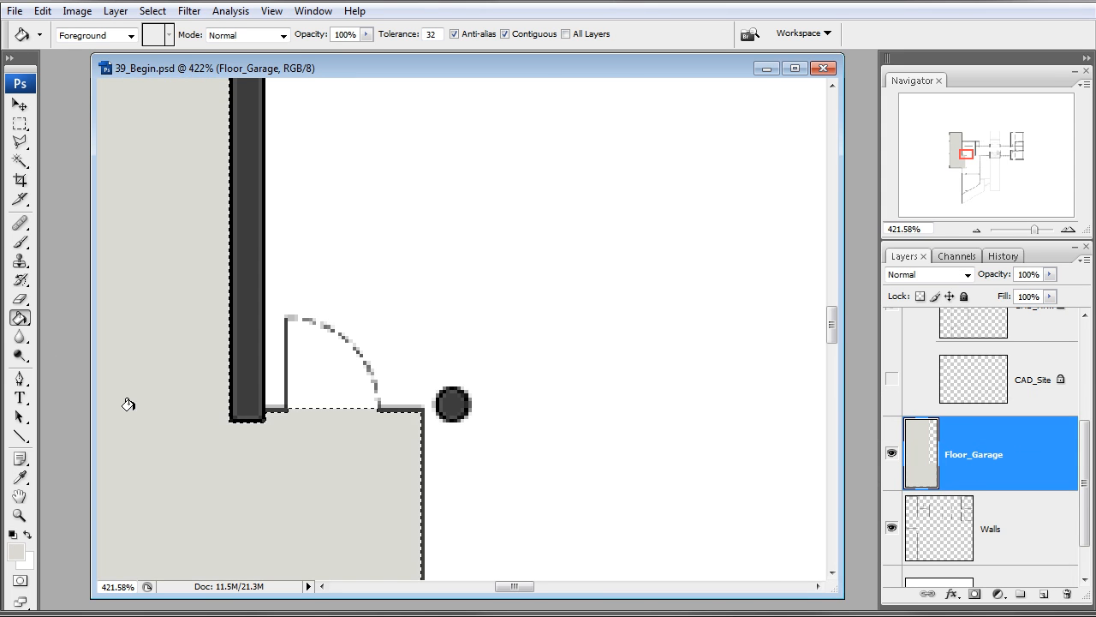
Clear the selection and lower the Floor_Garage layer's opacity to 26%
{"action": "left_click", "coordinate": [977, 230]}
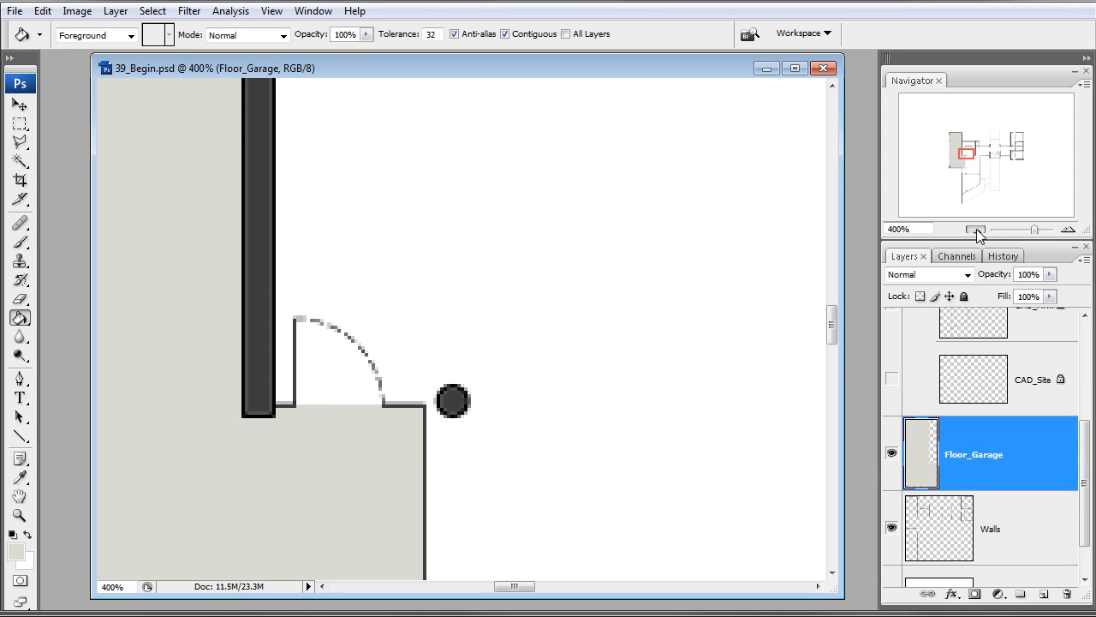
{"action": "key", "text": "z"}
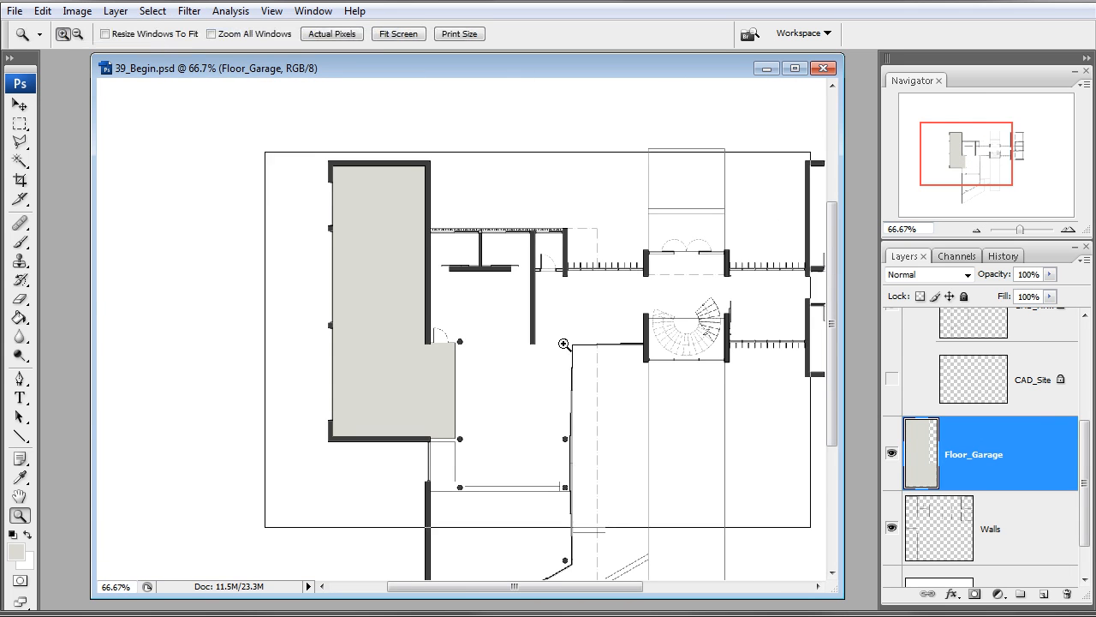
{"action": "left_click", "coordinate": [565, 343]}
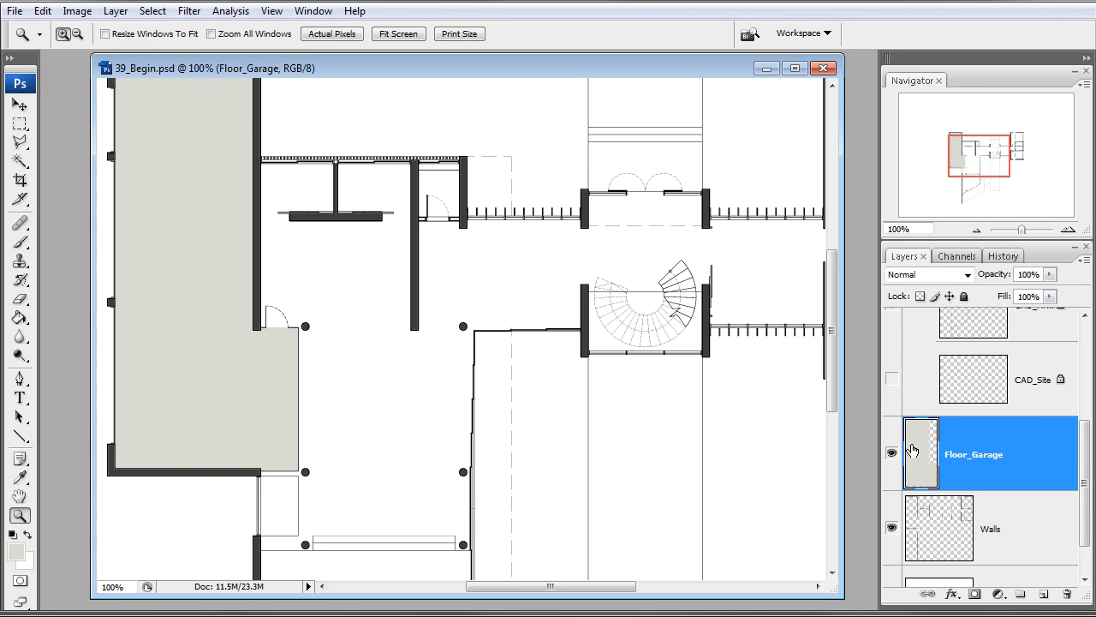
{"action": "left_click", "coordinate": [1049, 274]}
{"action": "left_click_drag", "start_coordinate": [1050, 292], "coordinate": [987, 296]}
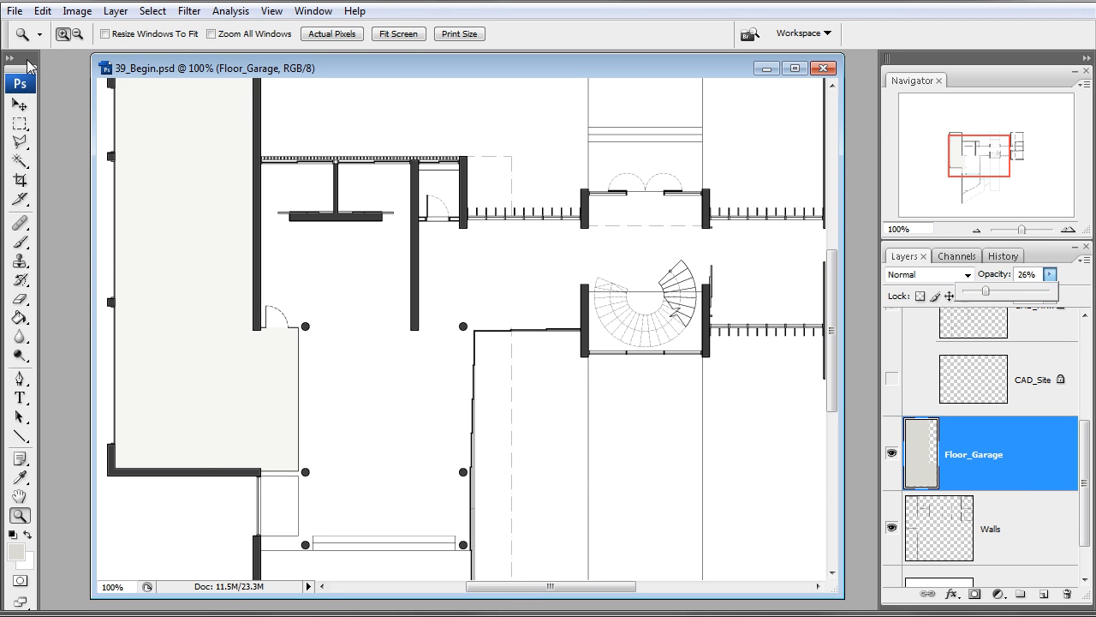
On the CAD_Arch layer, select the main house floor with the Magic Wand and add the small room and threshold strips
{"action": "left_click", "coordinate": [20, 104]}
{"action": "left_click", "coordinate": [20, 160]}
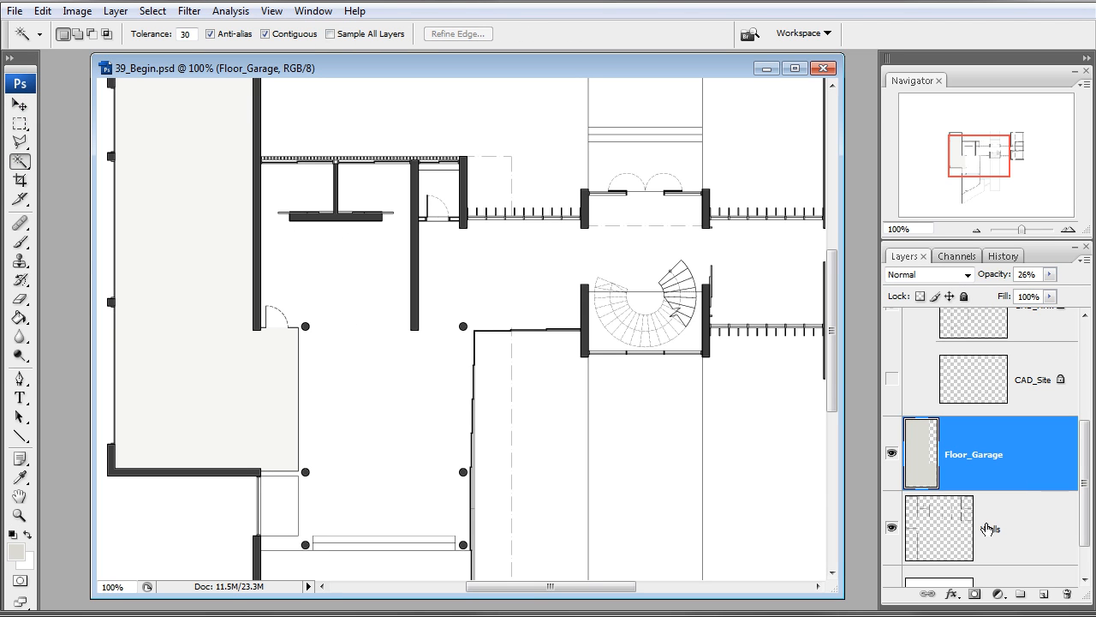
{"action": "scroll", "coordinate": [1069, 445], "scroll_direction": "up", "scroll_amount": 3}
{"action": "left_click", "coordinate": [1067, 411]}
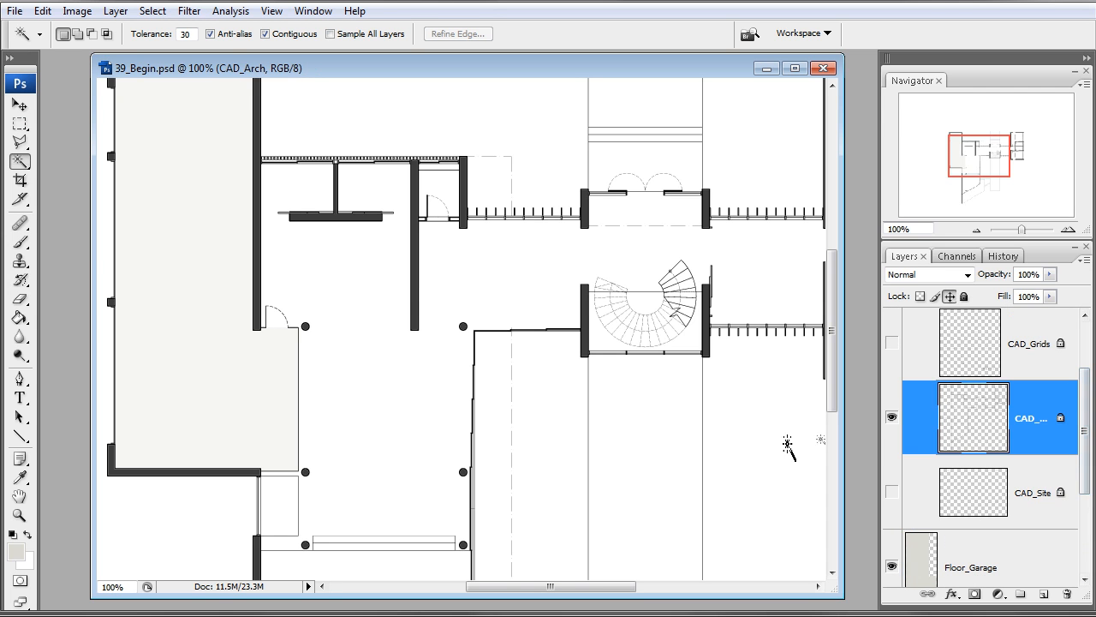
{"action": "left_click", "coordinate": [390, 399]}
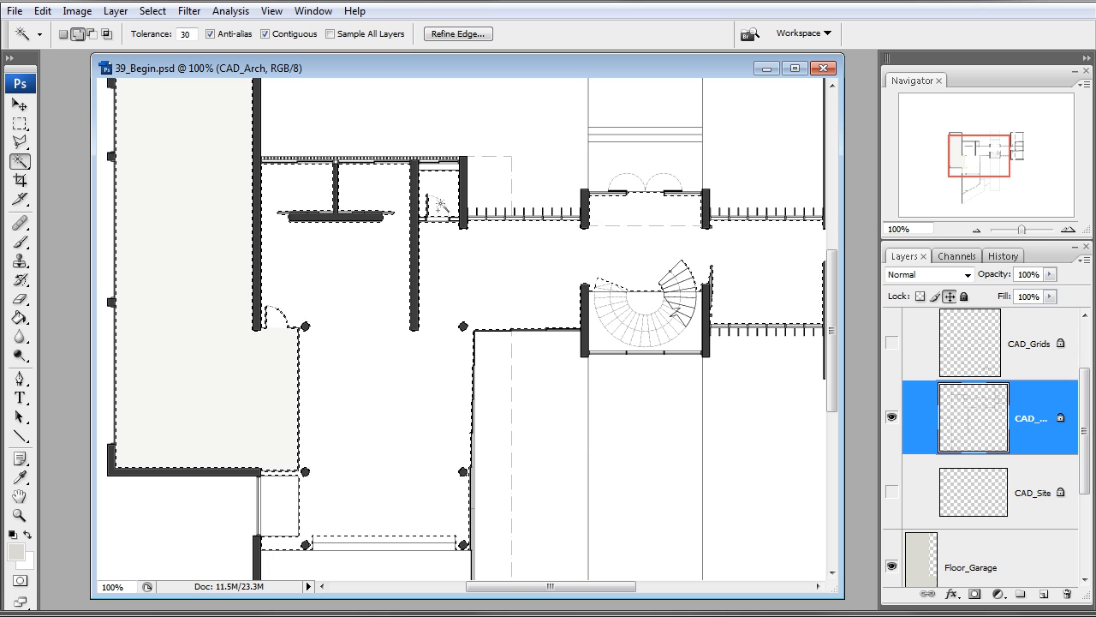
{"action": "scroll", "coordinate": [368, 215], "scroll_direction": "down", "scroll_amount": 5}
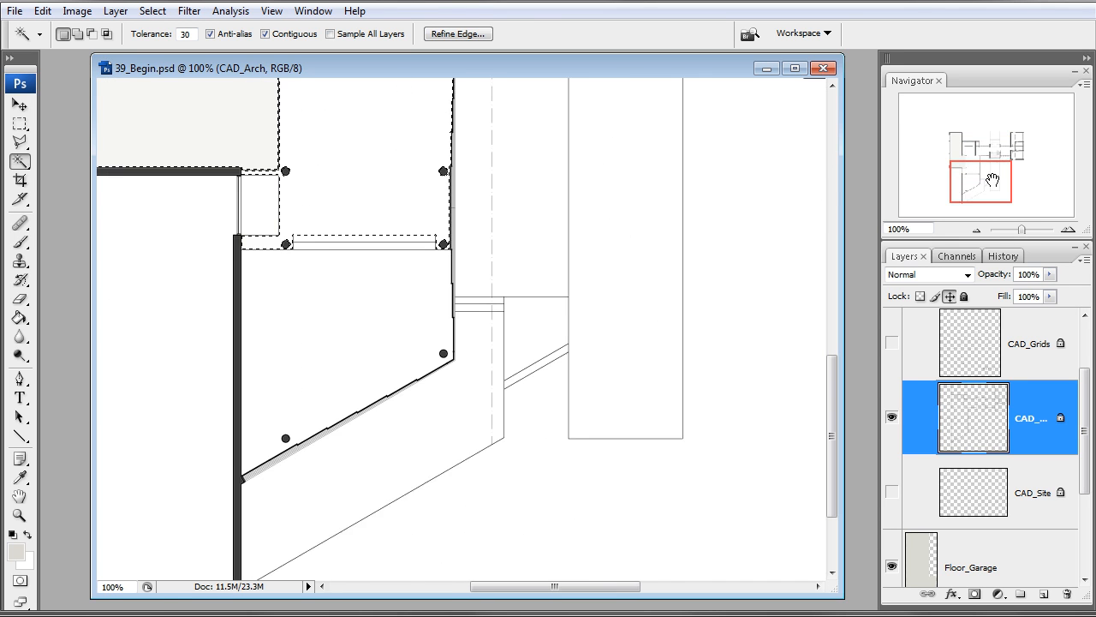
{"action": "left_click", "coordinate": [336, 220], "text": "shift"}
{"action": "left_click", "coordinate": [337, 226], "text": "shift"}
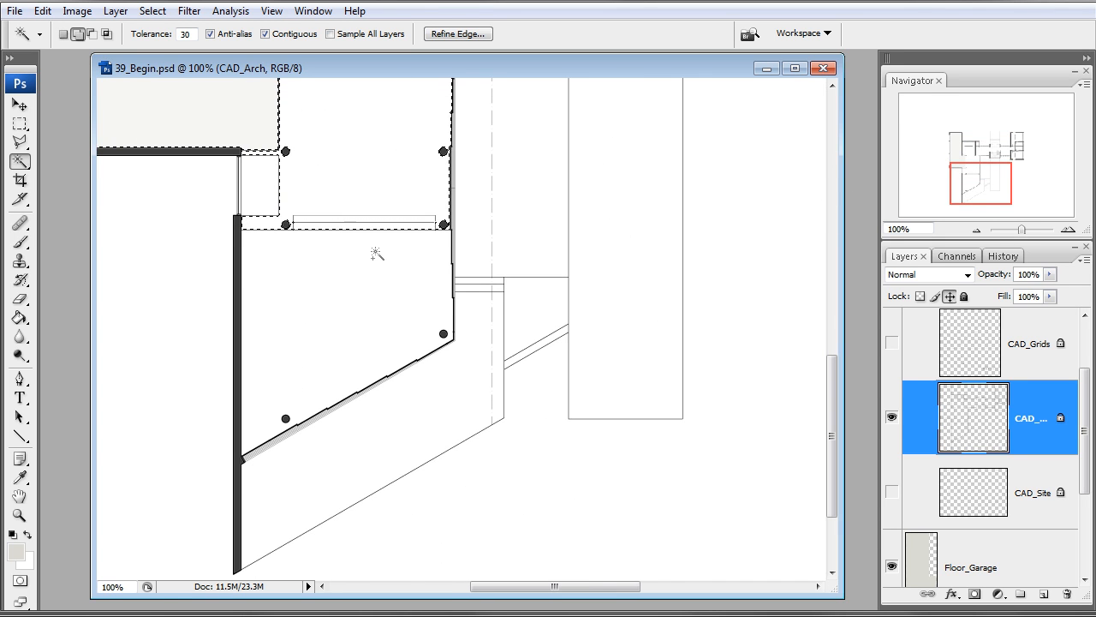
Add the angled south room and the east wing rooms to the floor selection, checking the coverage in Quick Mask
{"action": "key", "text": "q"}
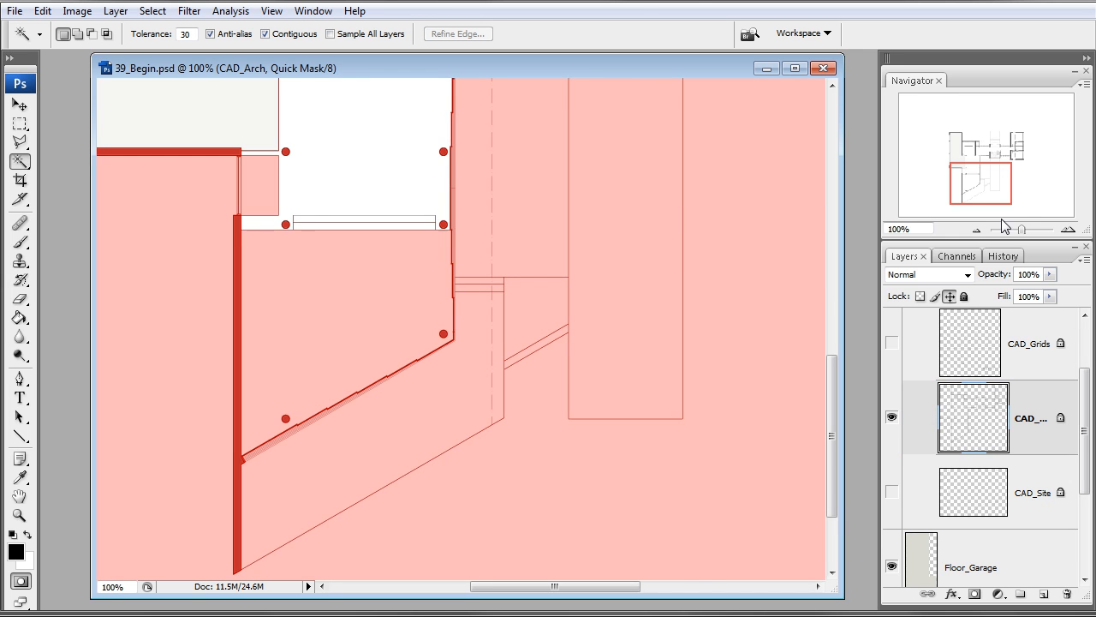
{"action": "left_click", "coordinate": [977, 230]}
{"action": "key", "text": "q"}
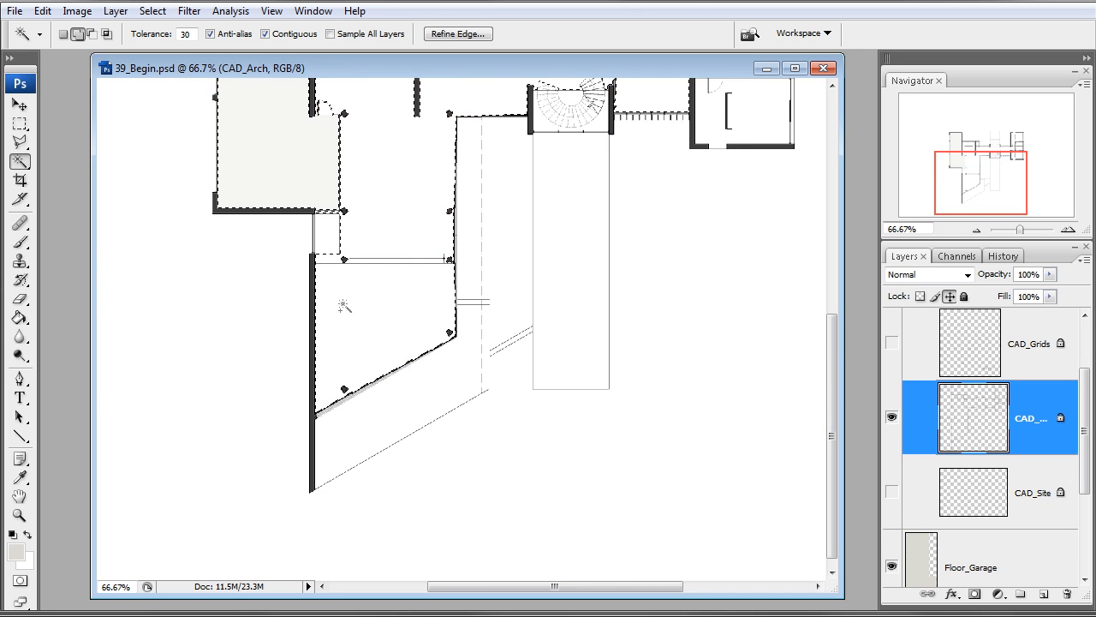
{"action": "scroll", "coordinate": [441, 296], "scroll_direction": "up", "scroll_amount": 2}
{"action": "left_click", "coordinate": [743, 262], "text": "shift"}
{"action": "left_click", "coordinate": [758, 170], "text": "shift"}
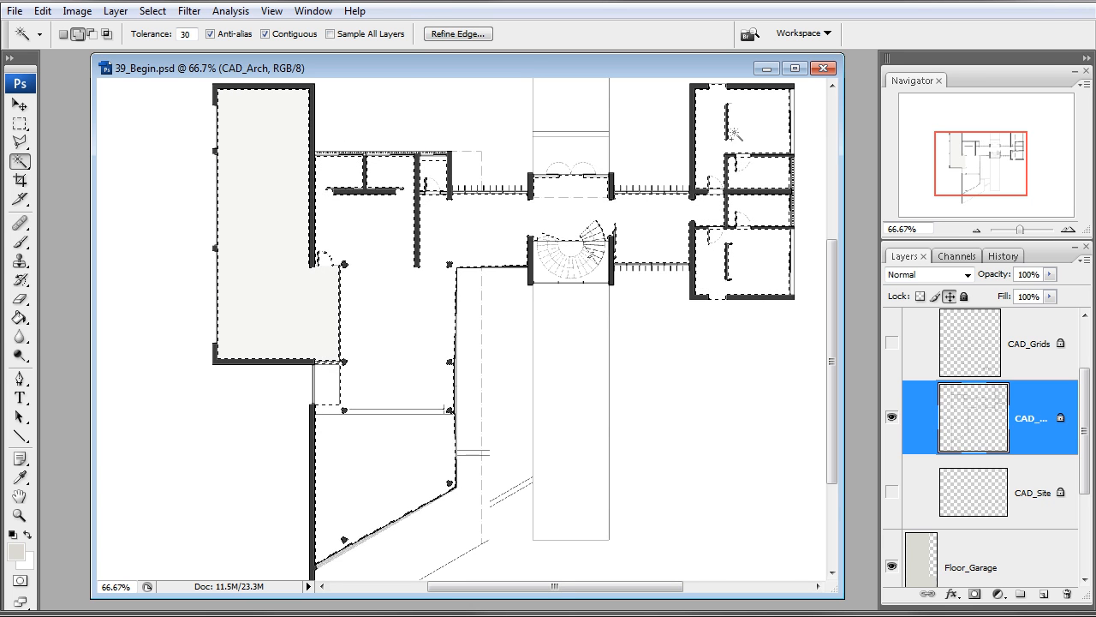
{"action": "key", "text": "q"}
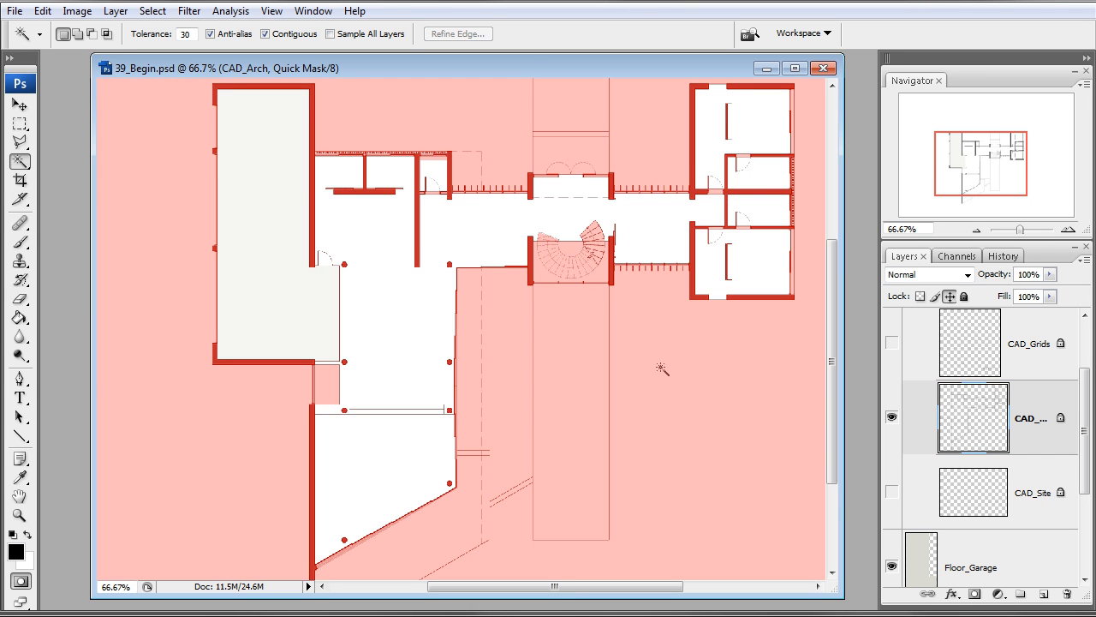
{"action": "key", "text": "q"}
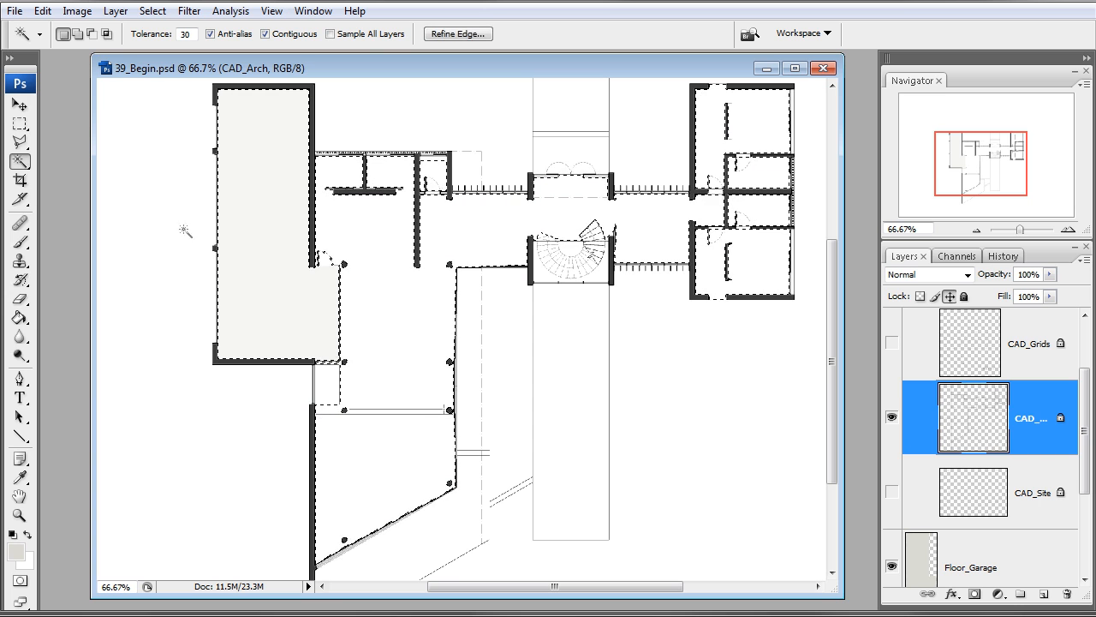
Subtract the garage and its projecting area beside the door from the house floor selection with the Rectangular Marquee
{"action": "left_click", "coordinate": [26, 126]}
{"action": "scroll", "coordinate": [257, 193], "scroll_direction": "up", "scroll_amount": 2}
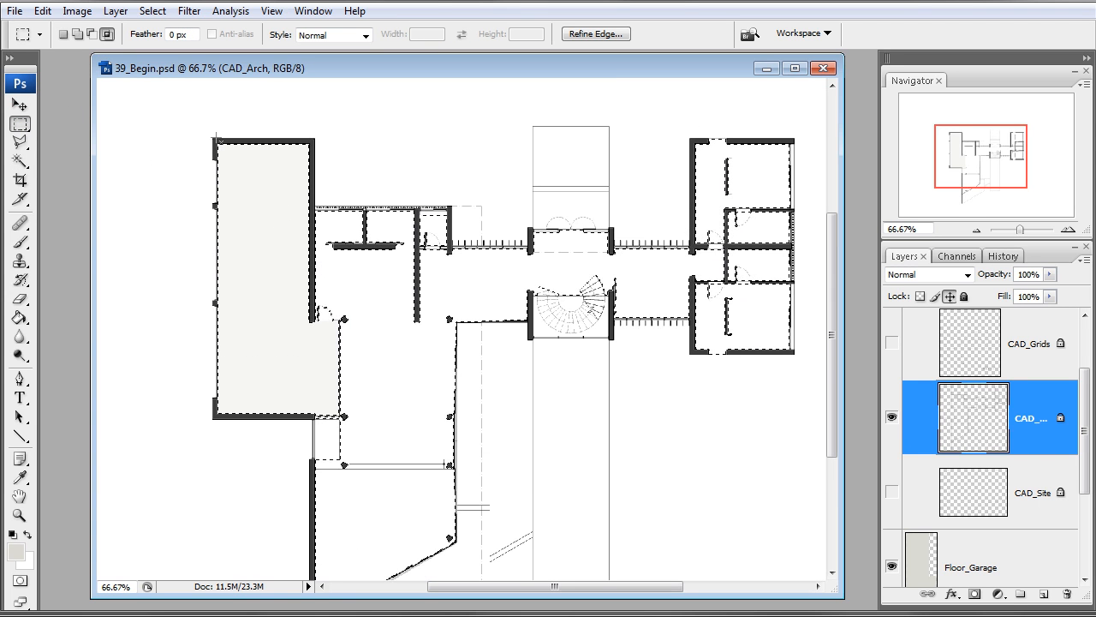
{"action": "left_click_drag", "start_coordinate": [193, 132], "coordinate": [312, 432]}
{"action": "key", "text": "z"}
{"action": "left_click_drag", "start_coordinate": [283, 337], "coordinate": [364, 454]}
{"action": "key", "text": "m"}
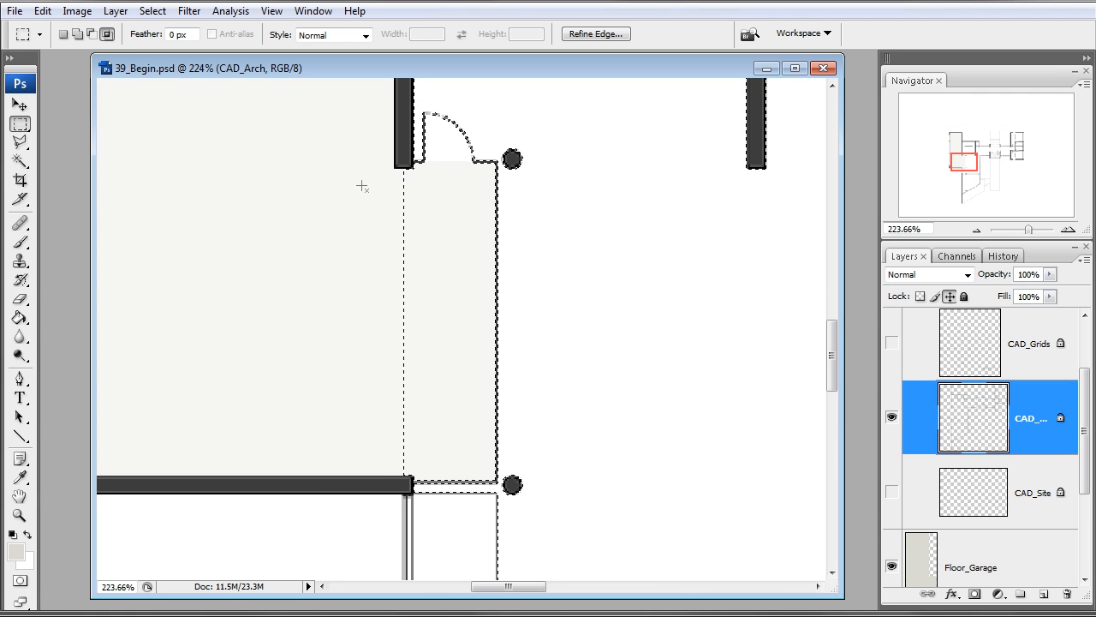
{"action": "left_click_drag", "start_coordinate": [389, 159], "coordinate": [459, 210]}
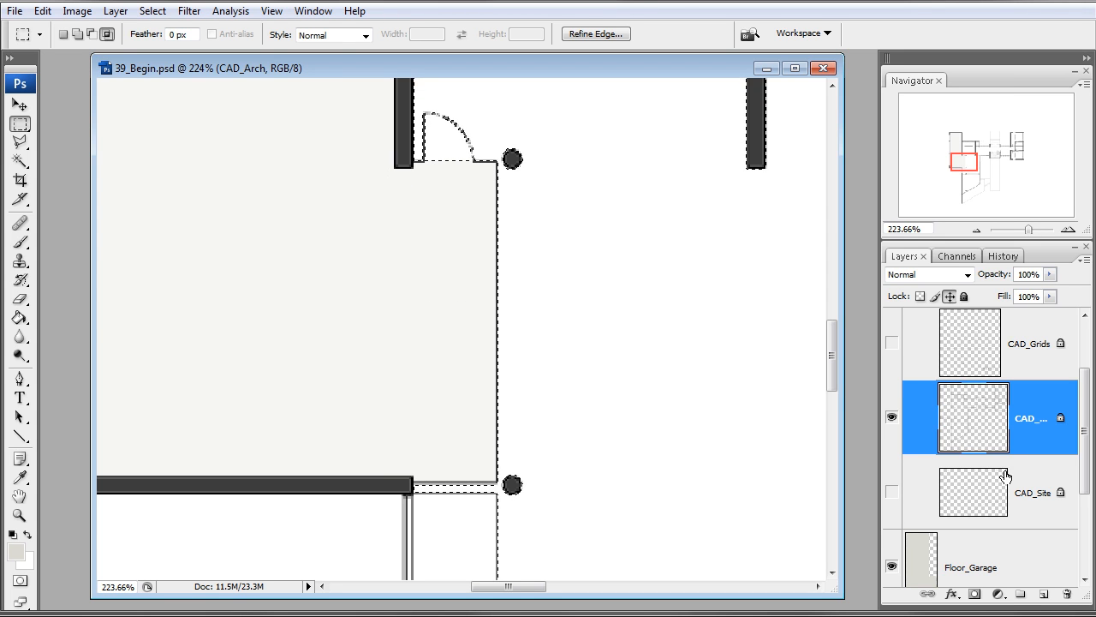
Create a new layer above Floor_Garage and name it Floor_Ground
{"action": "left_click", "coordinate": [1028, 550]}
{"action": "left_click", "coordinate": [1043, 593]}
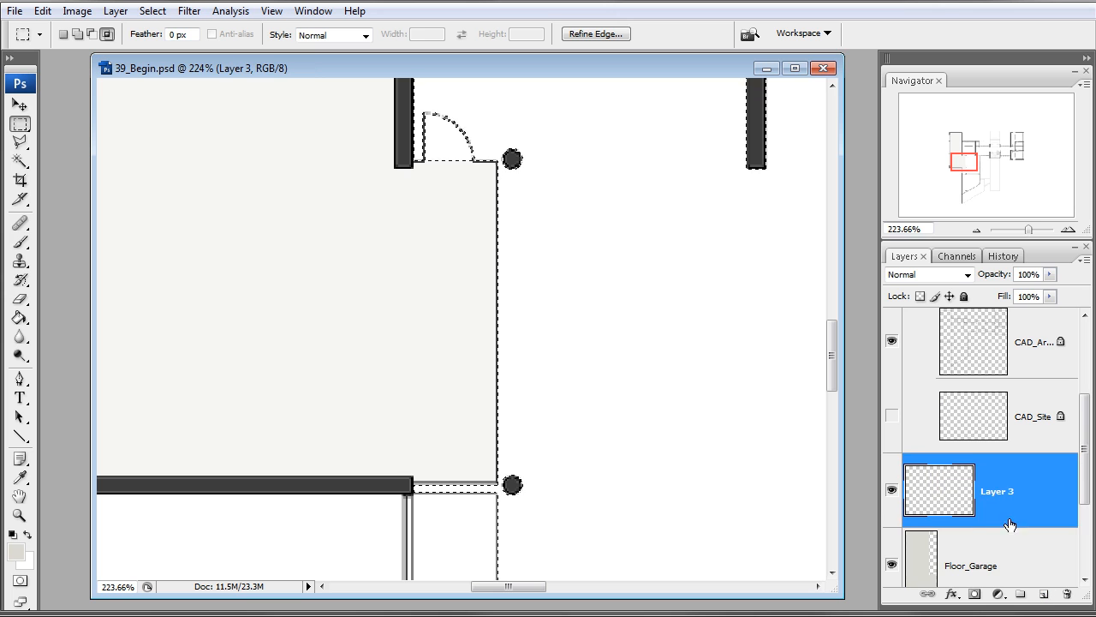
{"action": "double_click", "coordinate": [993, 495]}
{"action": "type", "text": "Floor_"}
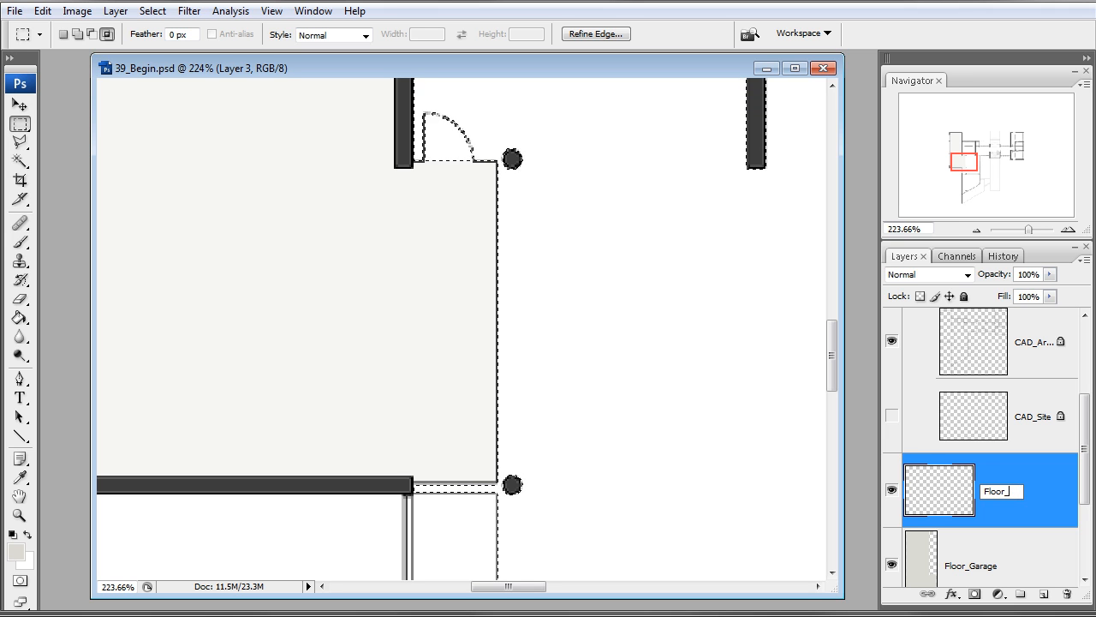
{"action": "type", "text": "Hous"}
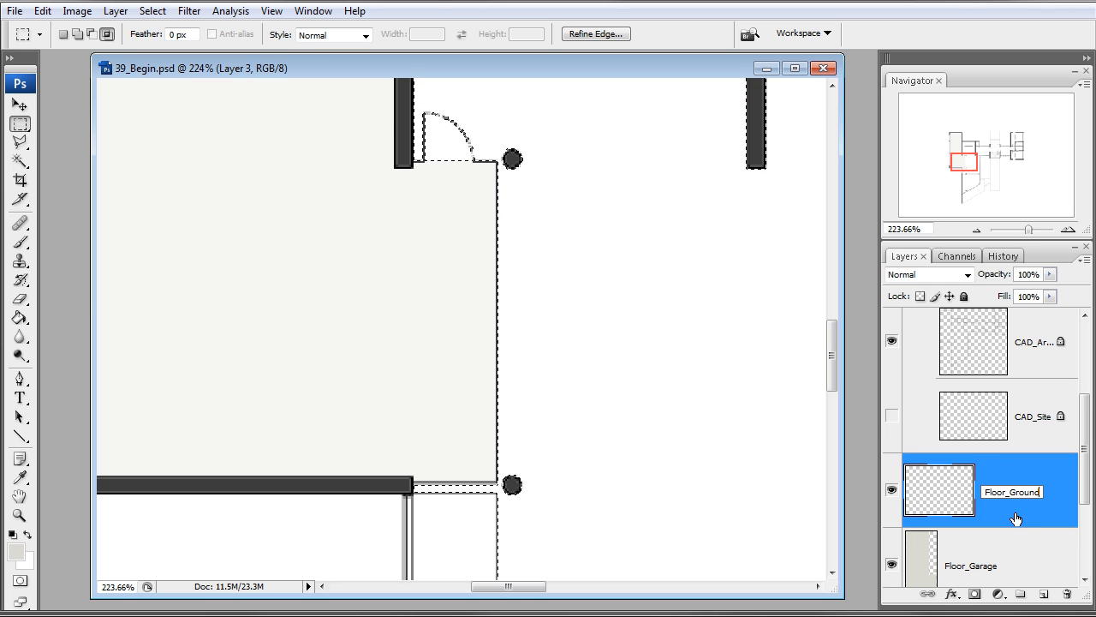
{"action": "key", "text": "Return"}
Set the foreground colour to pale beige (H 54, S 7, B 90) and fill the house floor selection on Floor_Ground
{"action": "left_click", "coordinate": [16, 553]}
{"action": "left_click_drag", "start_coordinate": [636, 491], "coordinate": [640, 475]}
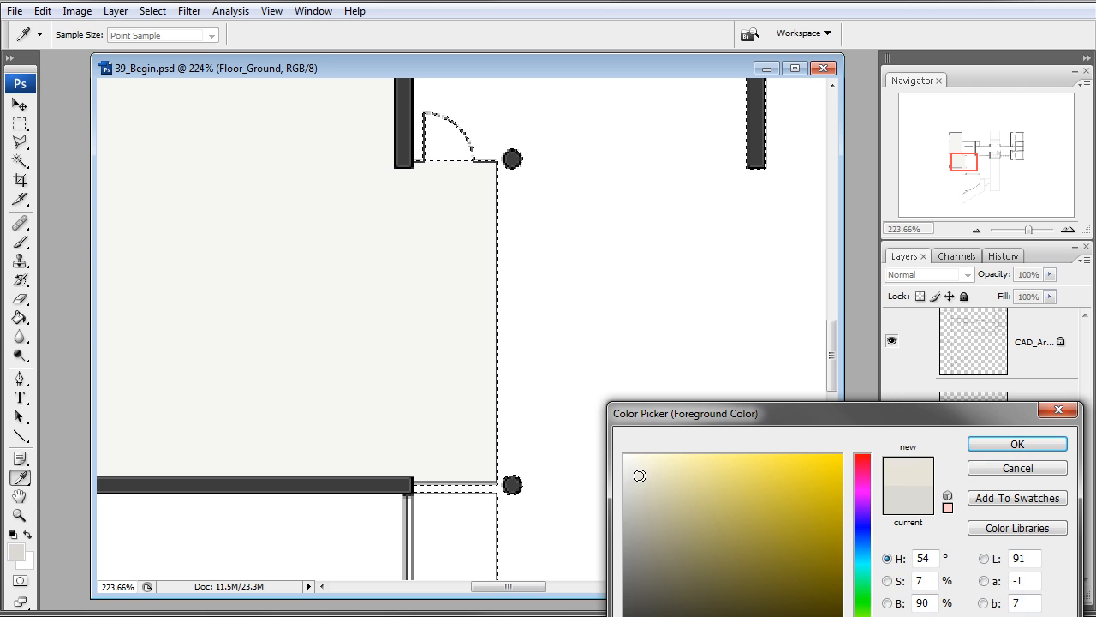
{"action": "left_click", "coordinate": [1018, 444]}
{"action": "left_click", "coordinate": [19, 317]}
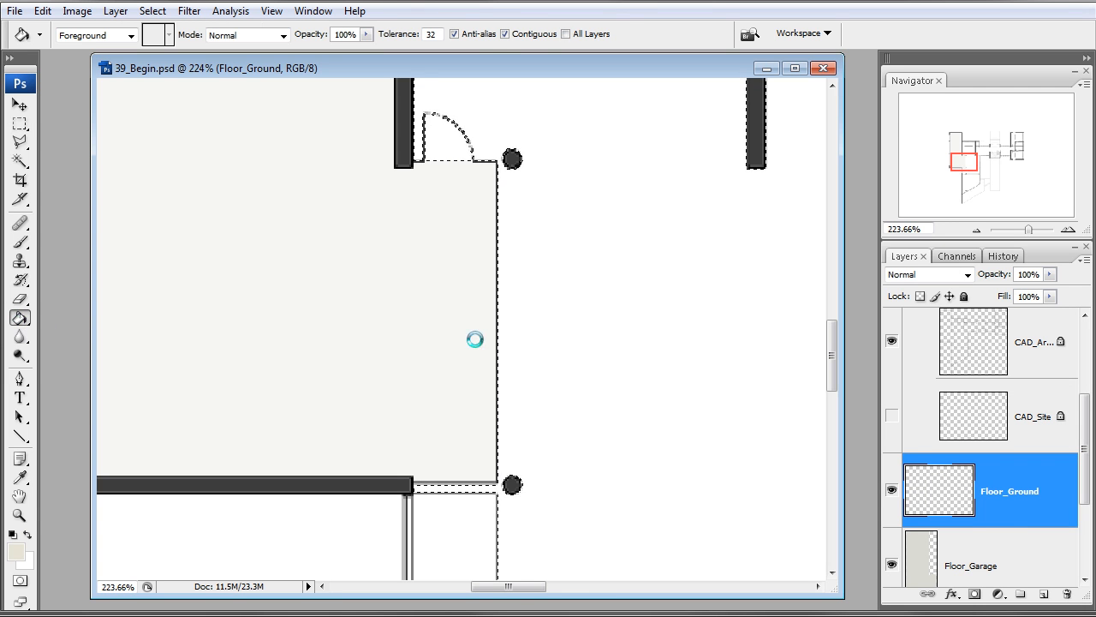
{"action": "left_click", "coordinate": [470, 336]}
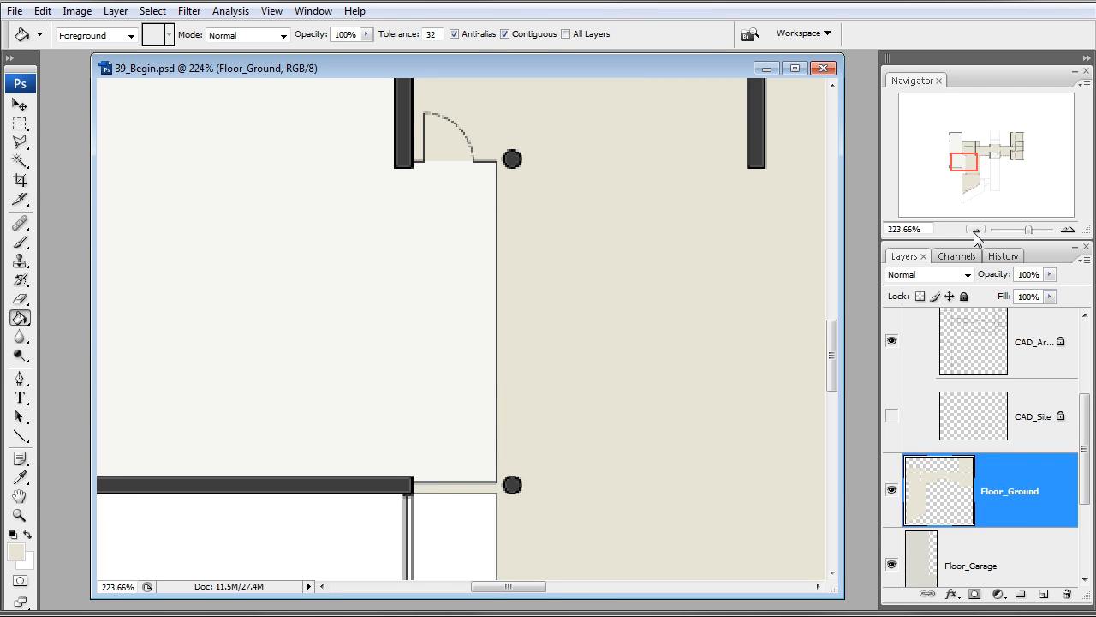
Inspect the new floor fill across the whole plan and close up at the east wing's door openings
{"action": "left_click", "coordinate": [976, 230]}
{"action": "left_click", "coordinate": [974, 232]}
{"action": "left_click", "coordinate": [974, 233]}
{"action": "left_click_drag", "start_coordinate": [969, 167], "coordinate": [983, 167]}
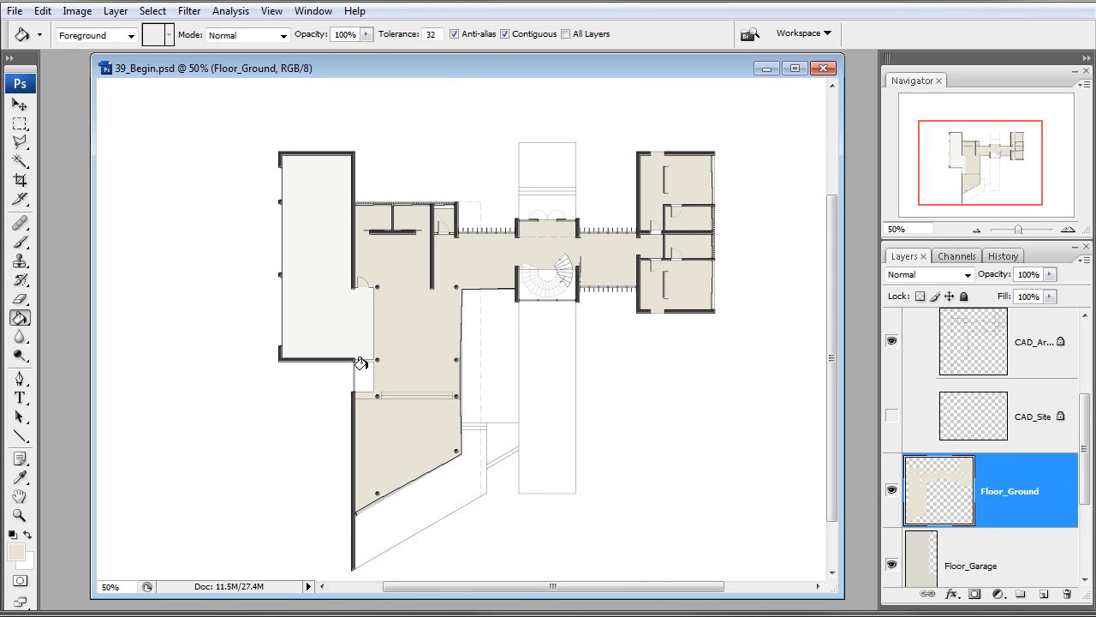
{"action": "key", "text": "e"}
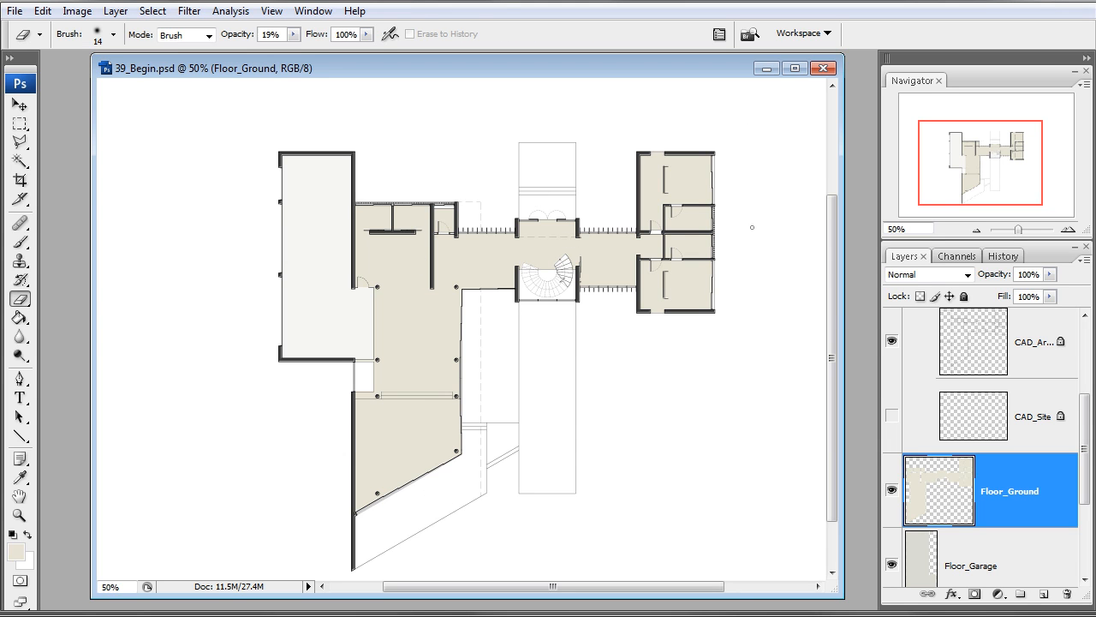
{"action": "key", "text": "z"}
{"action": "left_click_drag", "start_coordinate": [632, 199], "coordinate": [710, 295]}
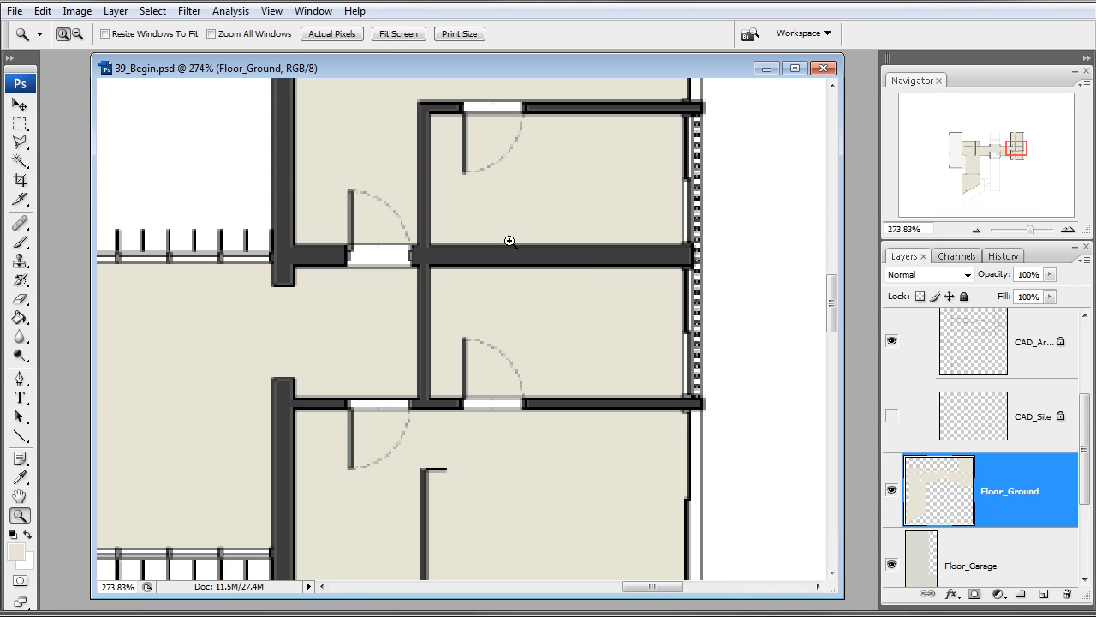
{"action": "scroll", "coordinate": [414, 226], "scroll_direction": "up", "scroll_amount": 1}
{"action": "key", "text": "m"}
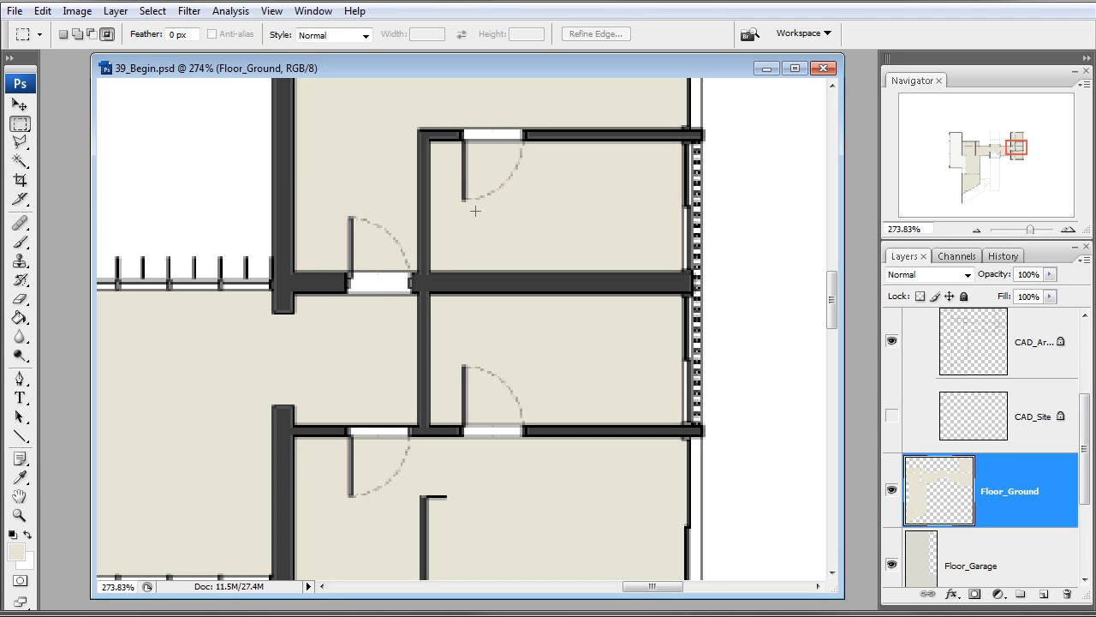
{"action": "key", "text": "z"}
{"action": "left_click_drag", "start_coordinate": [335, 247], "coordinate": [441, 314]}
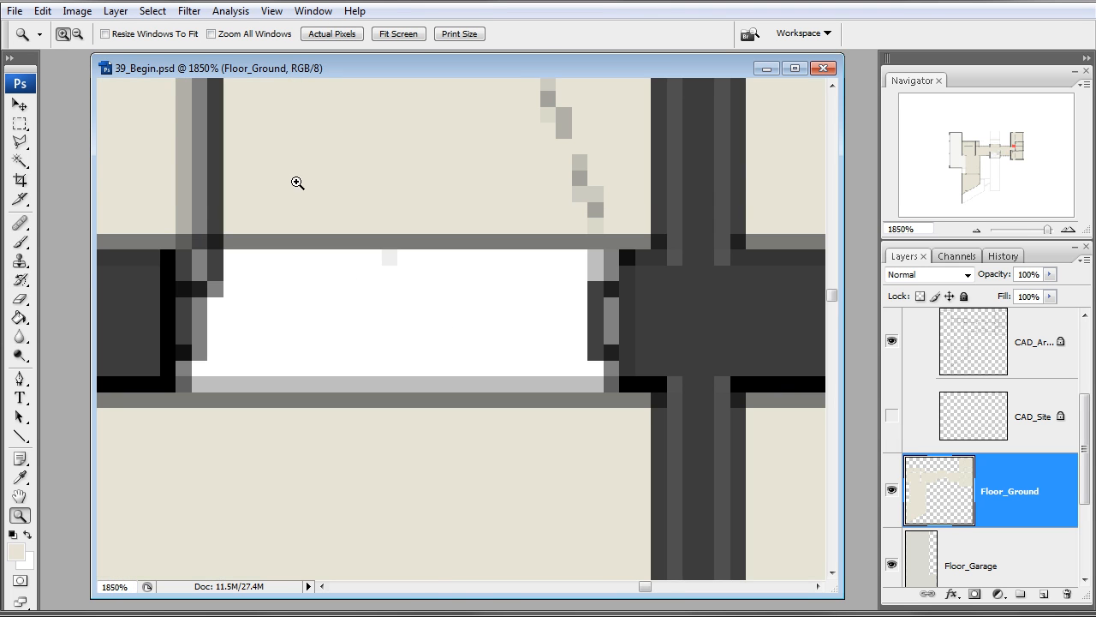
{"action": "left_click", "coordinate": [976, 230]}
{"action": "left_click", "coordinate": [976, 229]}
{"action": "left_click", "coordinate": [976, 229]}
{"action": "left_click", "coordinate": [976, 230]}
{"action": "left_click", "coordinate": [975, 230]}
{"action": "left_click", "coordinate": [975, 229]}
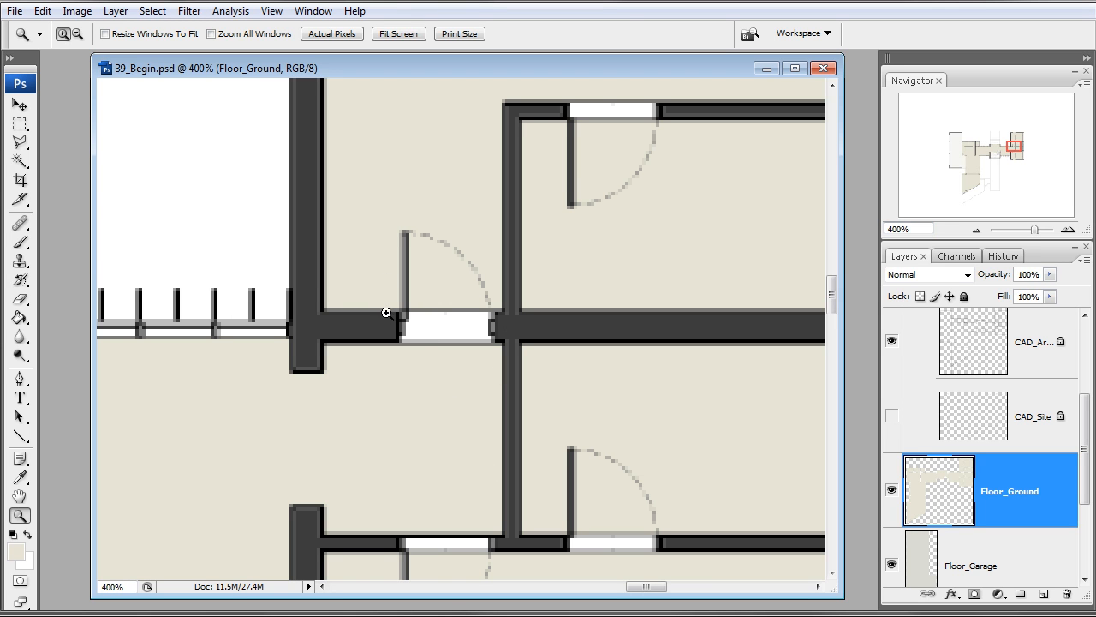
Marquee the two threshold strips of the east wing's middle doorway, delete them from CAD_Arch and deselect
{"action": "left_click", "coordinate": [21, 124]}
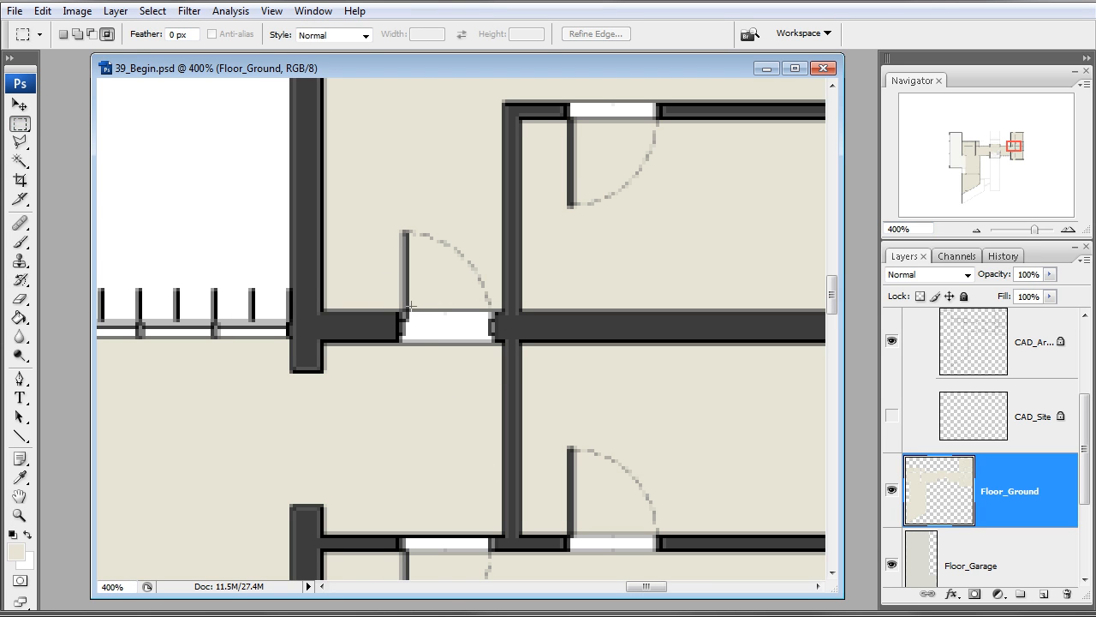
{"action": "left_click_drag", "start_coordinate": [489, 325], "coordinate": [489, 326]}
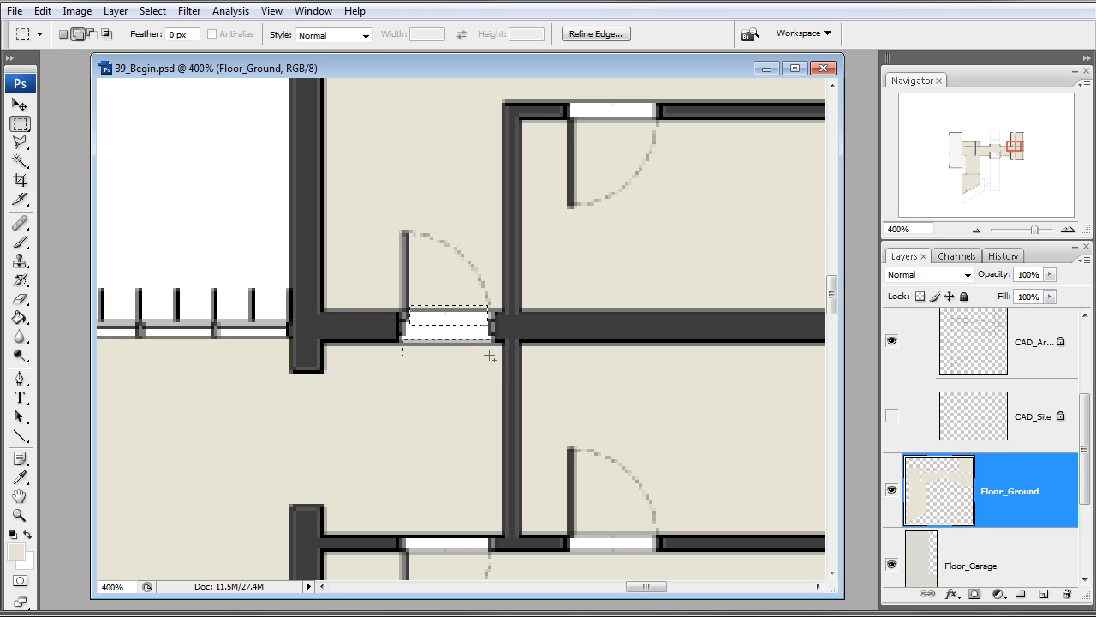
{"action": "scroll", "coordinate": [1034, 439], "scroll_direction": "up", "scroll_amount": 2}
{"action": "left_click", "coordinate": [1034, 437]}
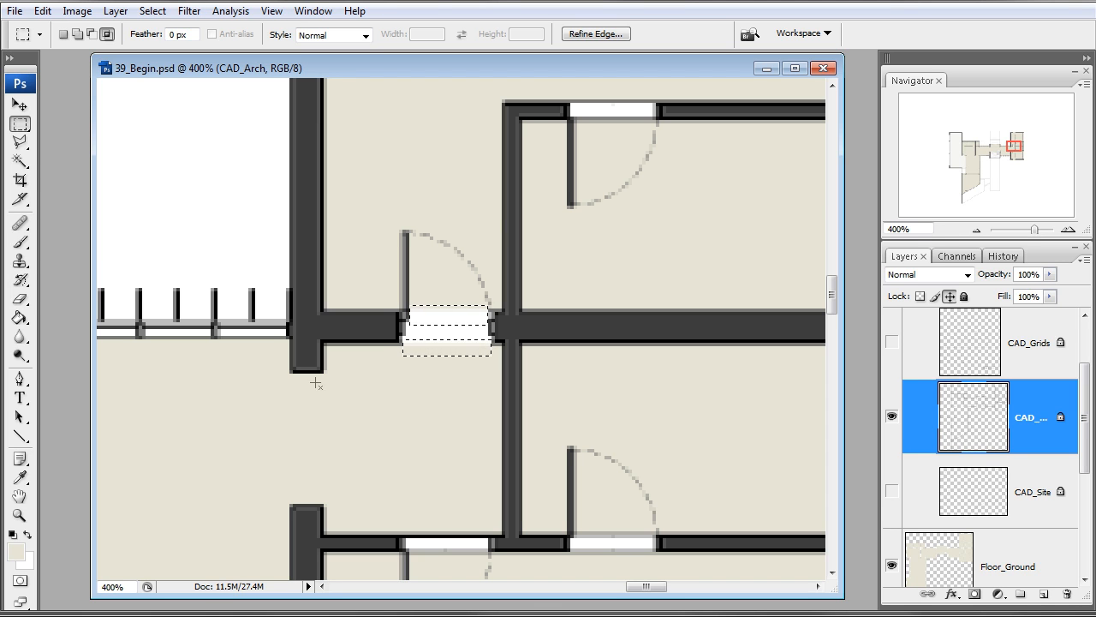
{"action": "key", "text": "Delete"}
{"action": "key", "text": "ctrl+d"}
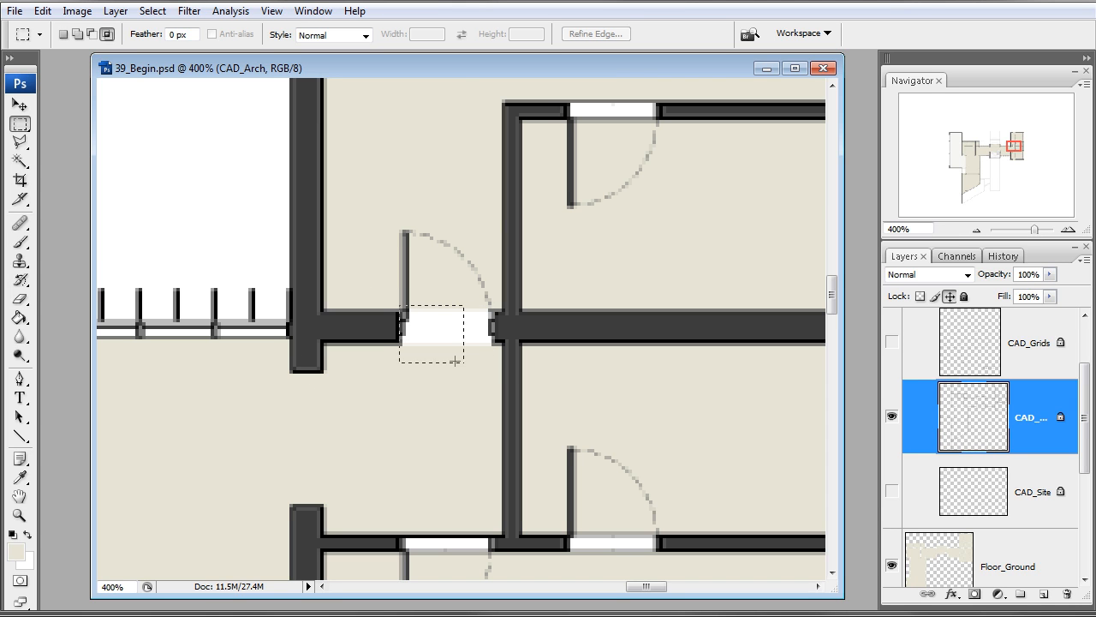
Marquee the cleared doorway opening and paint it with the floor colour on Floor_Ground using the Brush tool
{"action": "left_click_drag", "start_coordinate": [505, 364], "coordinate": [495, 358]}
{"action": "left_click", "coordinate": [995, 548]}
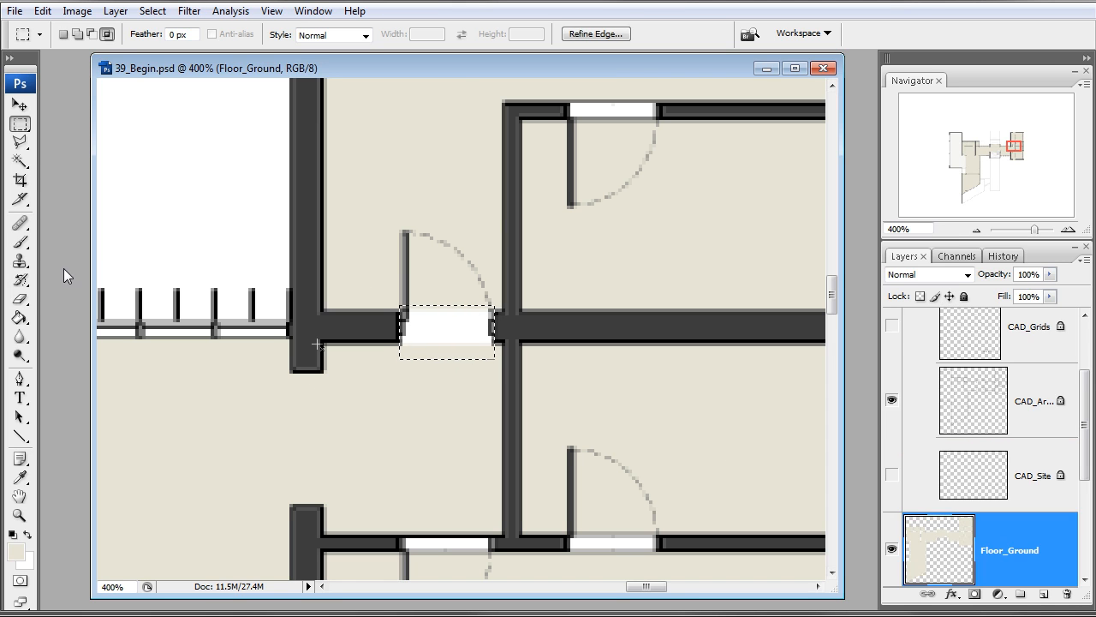
{"action": "left_click", "coordinate": [20, 243]}
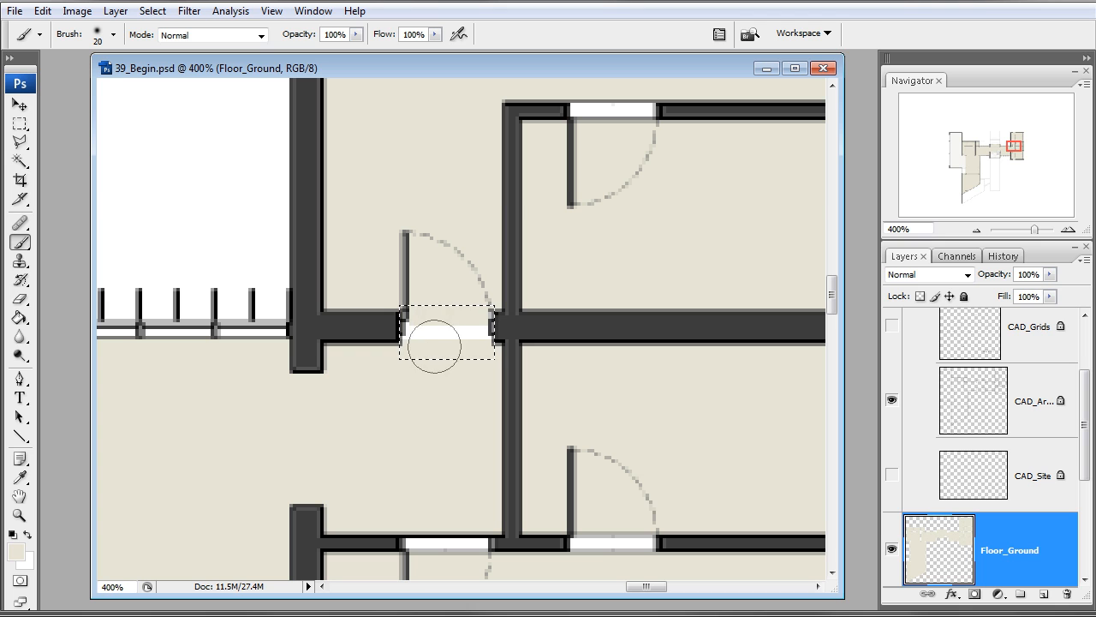
Marquee the white strip left in the doorway, delete it from CAD_Arch and clear the selection
{"action": "scroll", "coordinate": [985, 429], "scroll_direction": "up", "scroll_amount": 3}
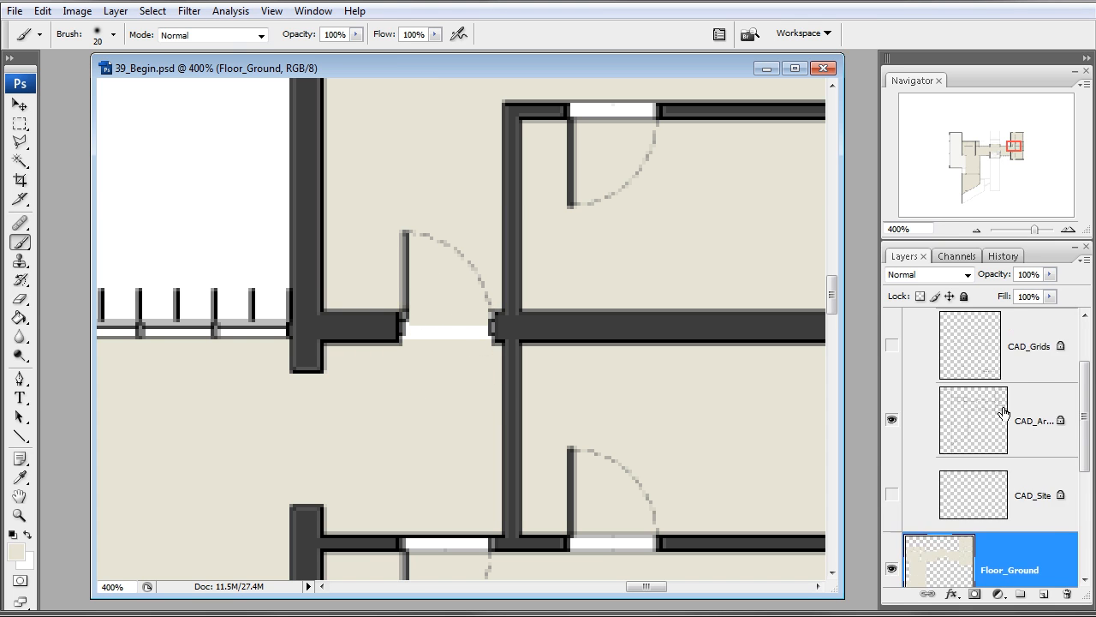
{"action": "left_click", "coordinate": [1034, 449]}
{"action": "left_click", "coordinate": [20, 124]}
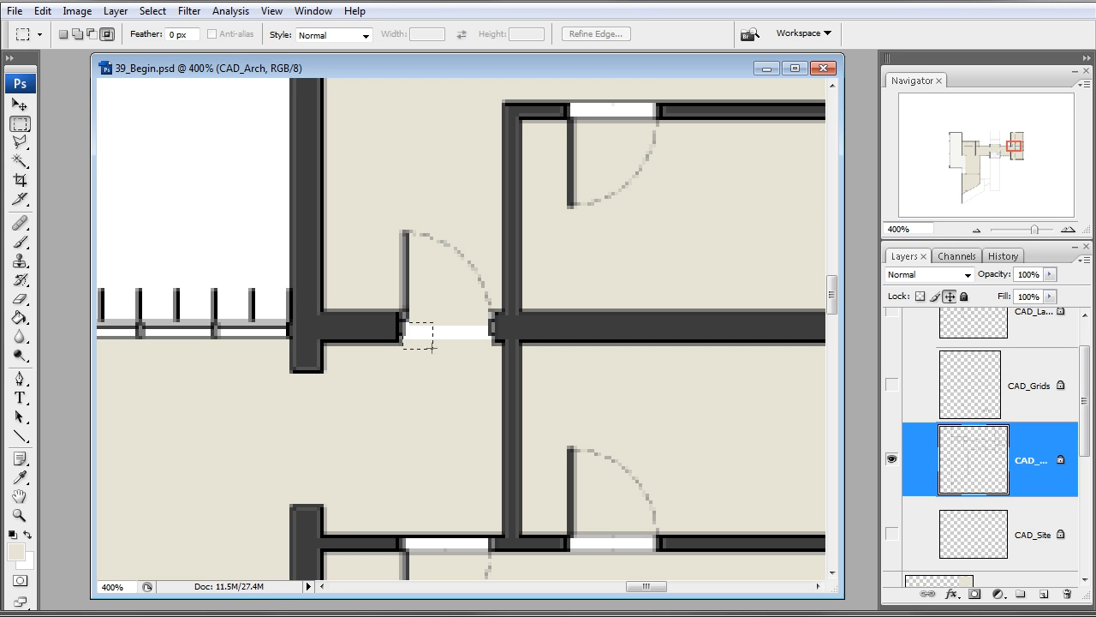
{"action": "left_click_drag", "start_coordinate": [488, 346], "coordinate": [486, 341]}
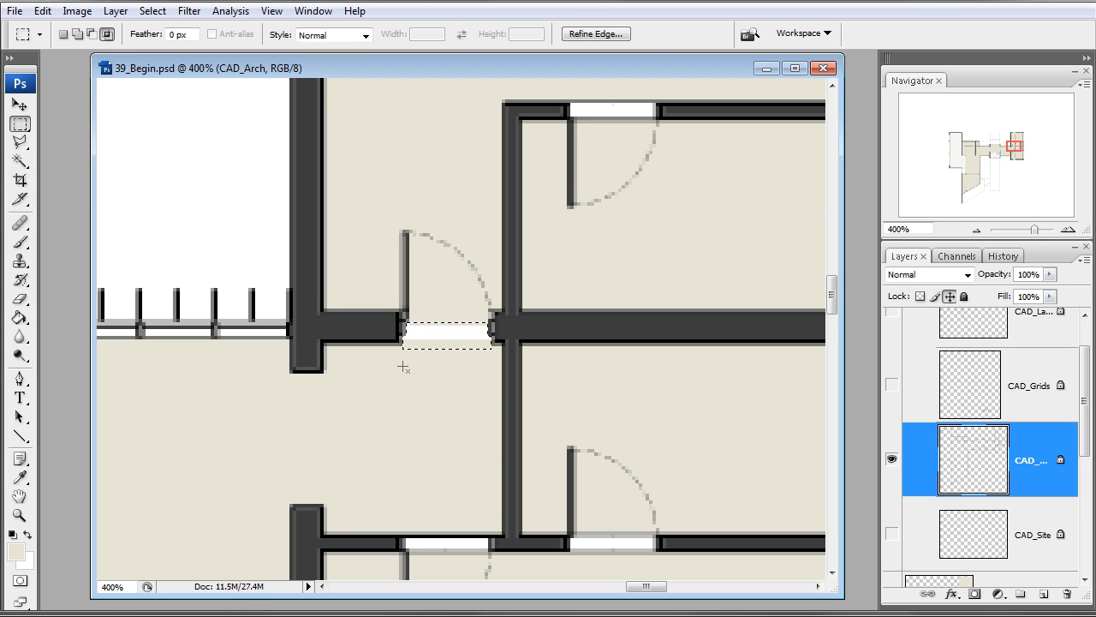
{"action": "key", "text": "Delete"}
{"action": "key", "text": "ctrl+d"}
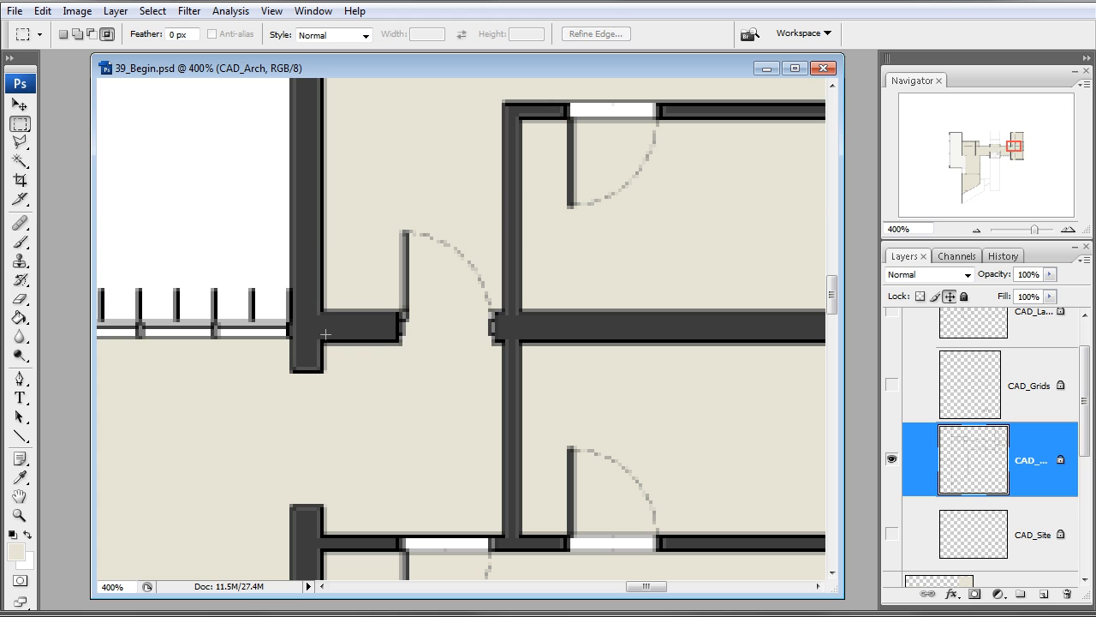
On CAD_Arch, select the long rectangular pool south of the spiral stair and the areas around the stair with the Magic Wand
{"action": "left_click", "coordinate": [976, 229]}
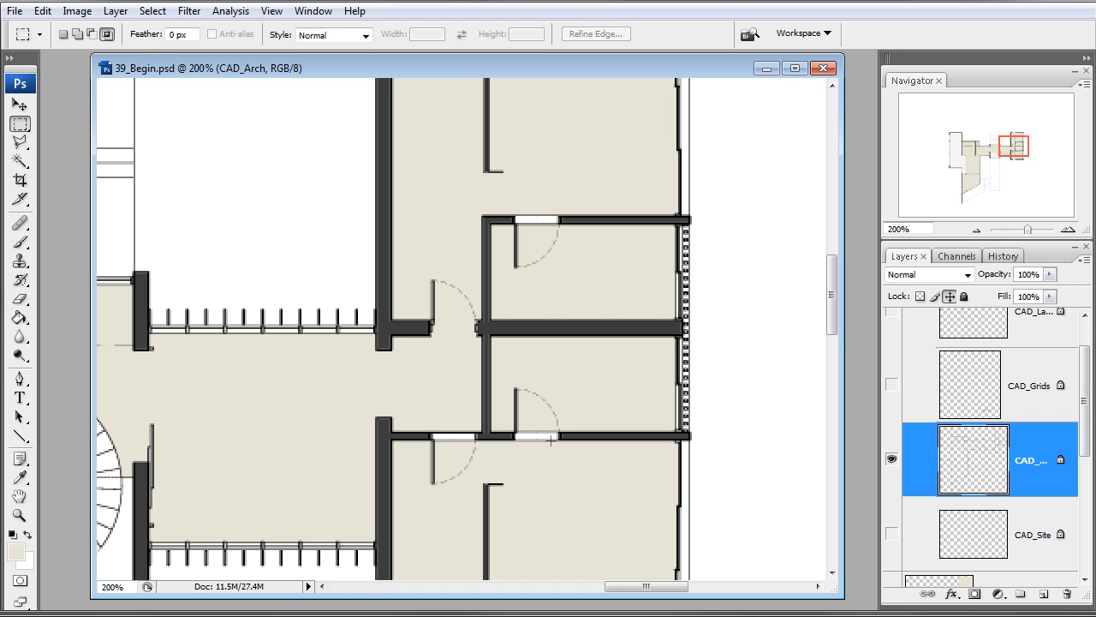
{"action": "left_click", "coordinate": [976, 230]}
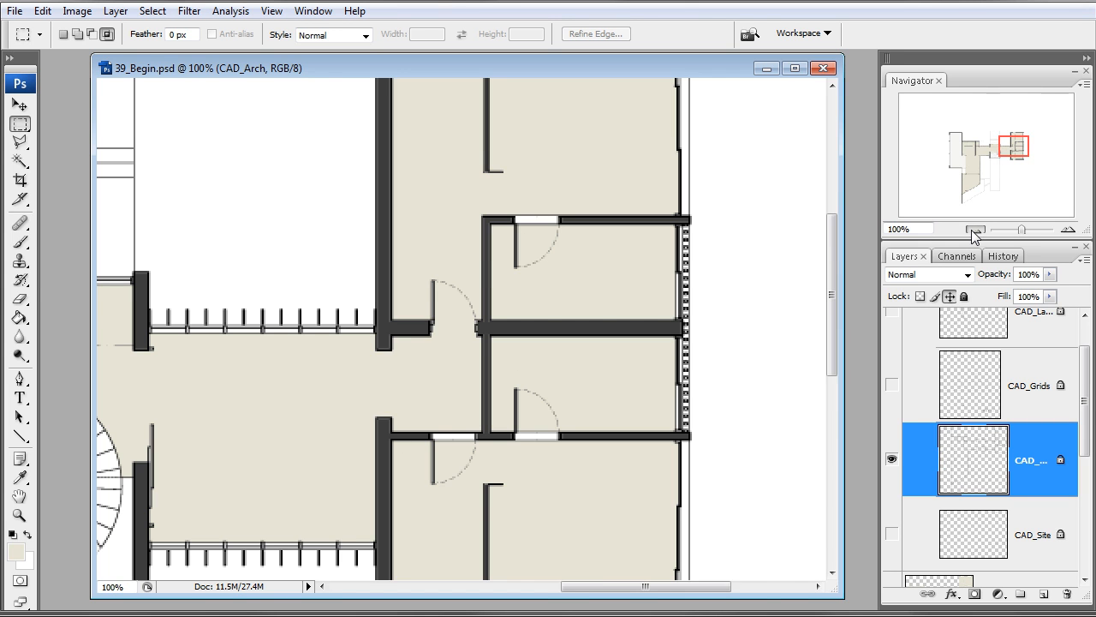
{"action": "left_click", "coordinate": [975, 229]}
{"action": "left_click_drag", "start_coordinate": [993, 162], "coordinate": [967, 164]}
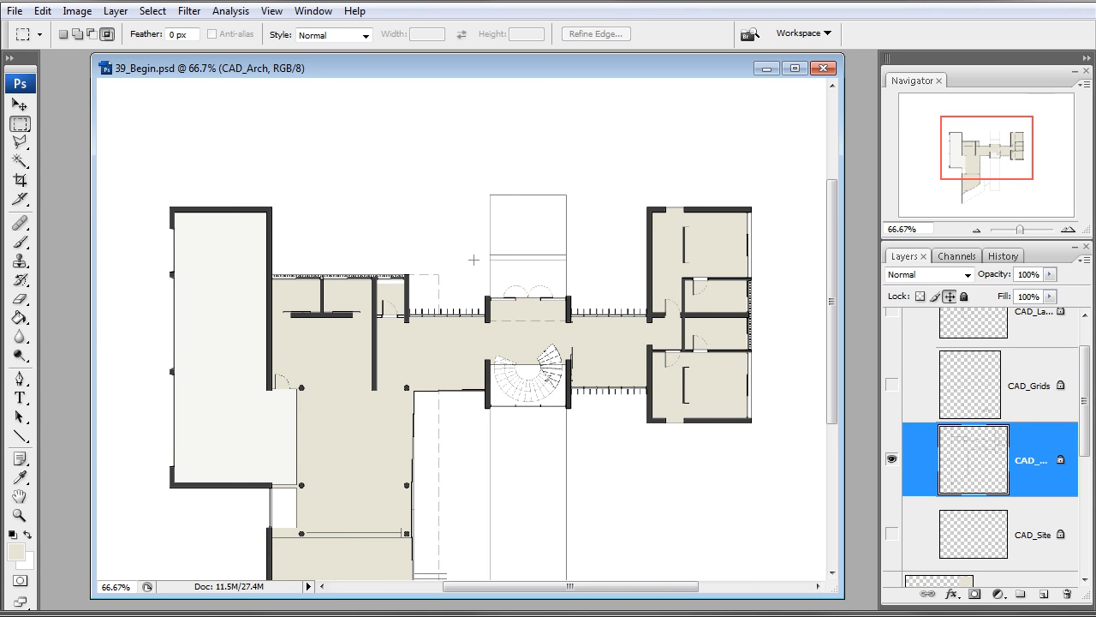
{"action": "left_click_drag", "start_coordinate": [983, 154], "coordinate": [982, 159]}
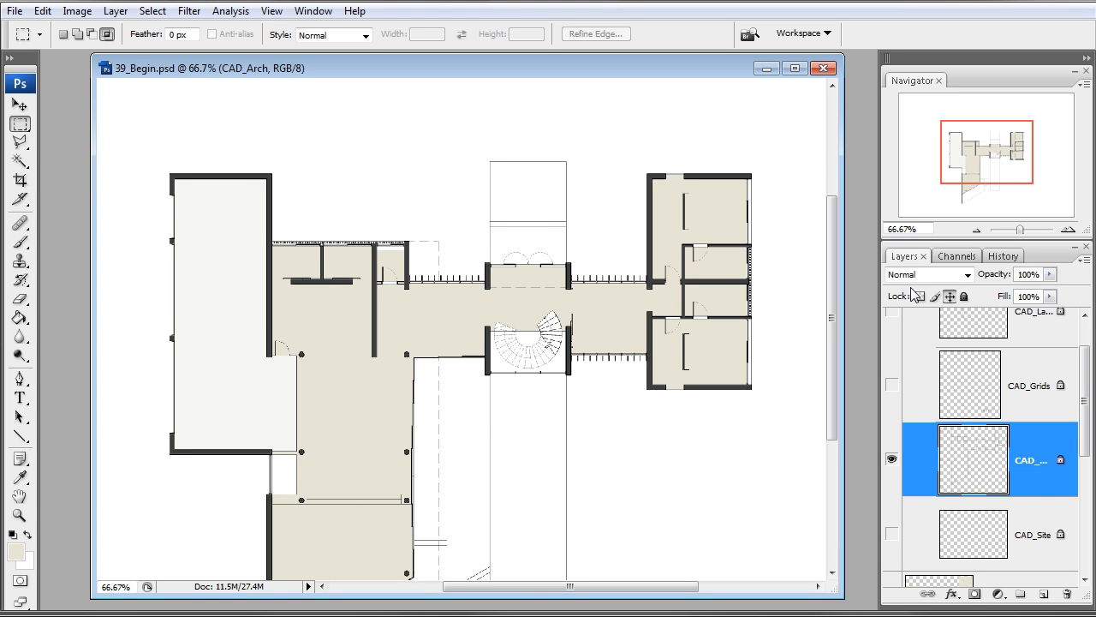
{"action": "left_click_drag", "start_coordinate": [990, 159], "coordinate": [990, 168]}
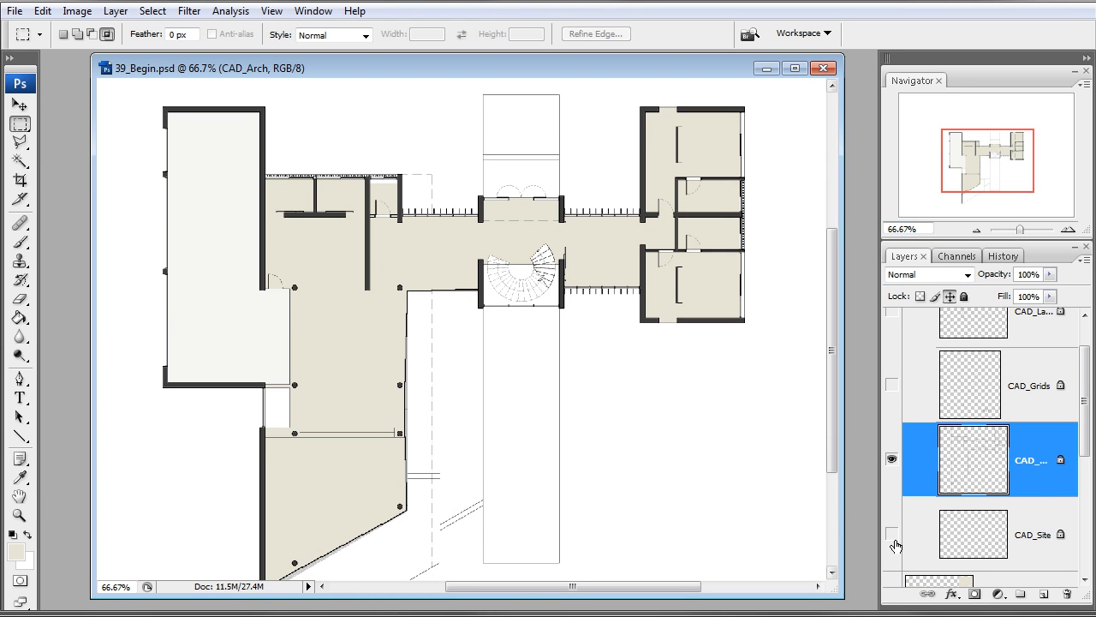
{"action": "left_click", "coordinate": [19, 161]}
{"action": "left_click", "coordinate": [553, 315]}
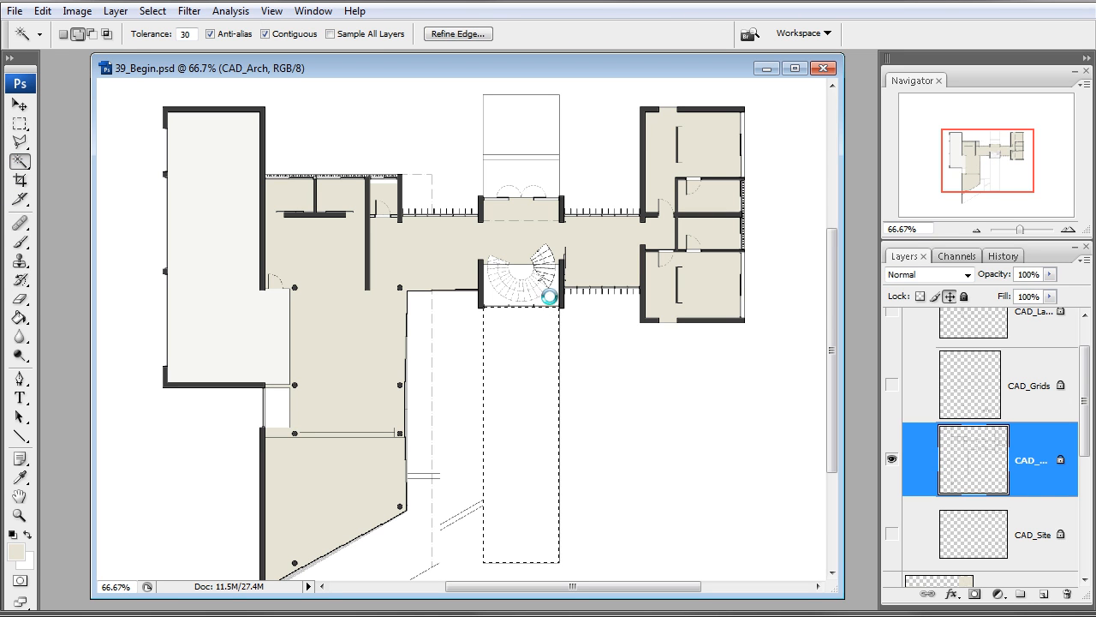
{"action": "key", "text": "shift"}
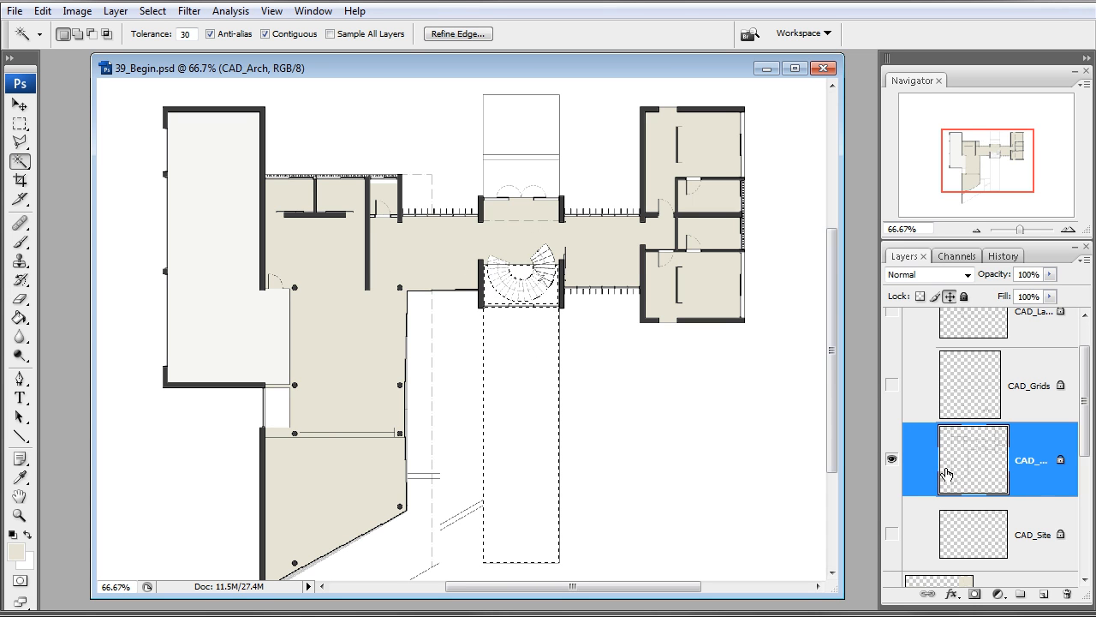
Create a new layer above Floor_Ground and name it Water
{"action": "scroll", "coordinate": [1040, 505], "scroll_direction": "down", "scroll_amount": 2}
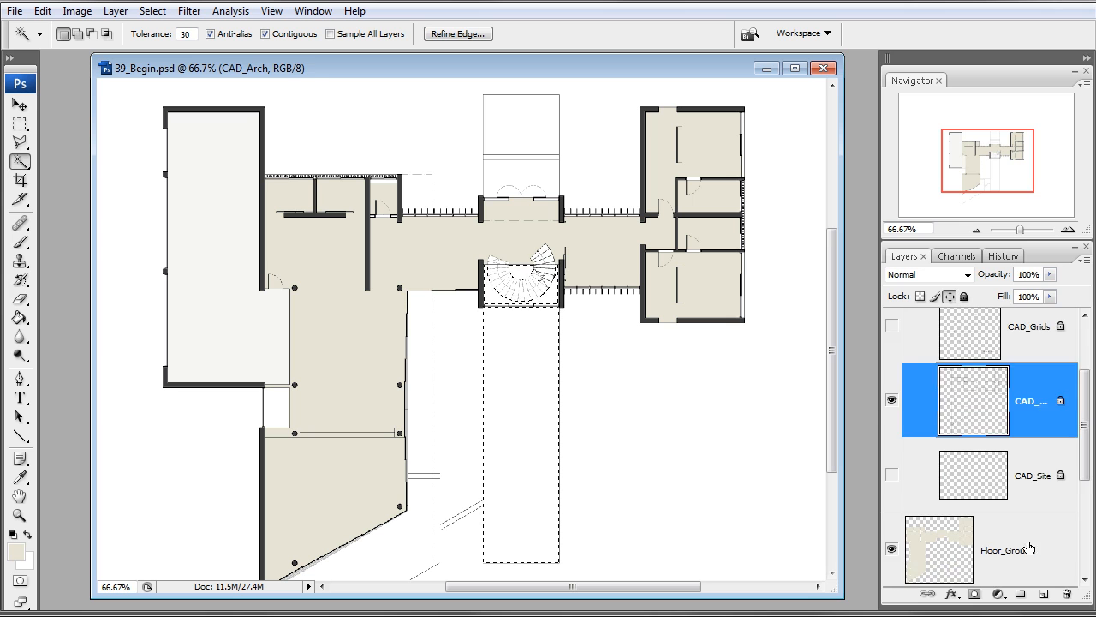
{"action": "left_click", "coordinate": [1034, 544]}
{"action": "left_click", "coordinate": [1043, 594]}
{"action": "double_click", "coordinate": [998, 494]}
{"action": "type", "text": "Water"}
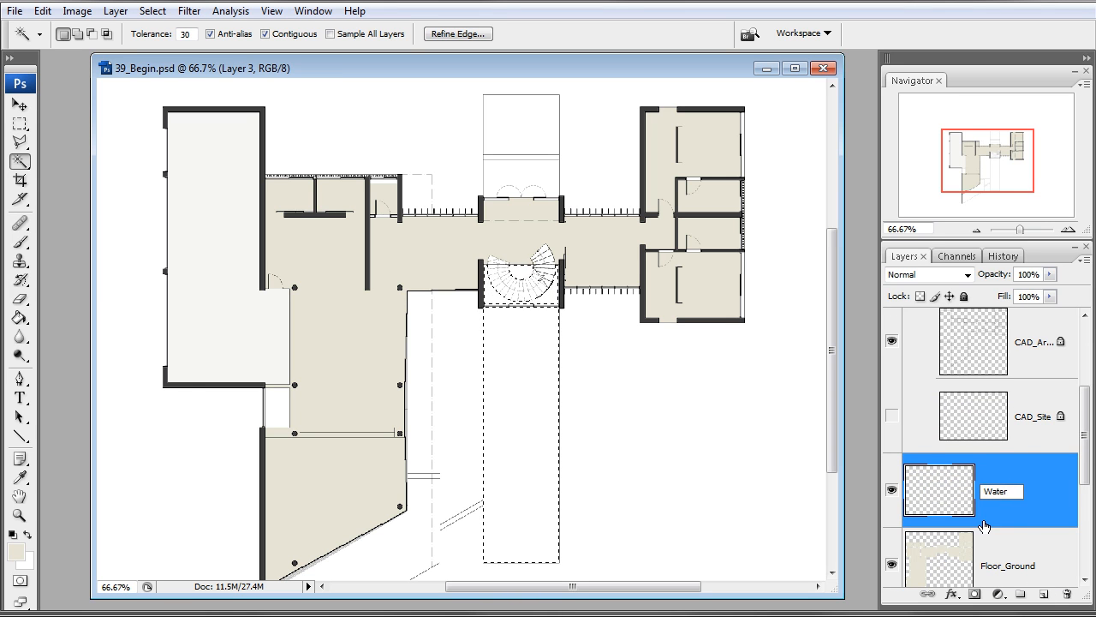
{"action": "key", "text": "Return"}
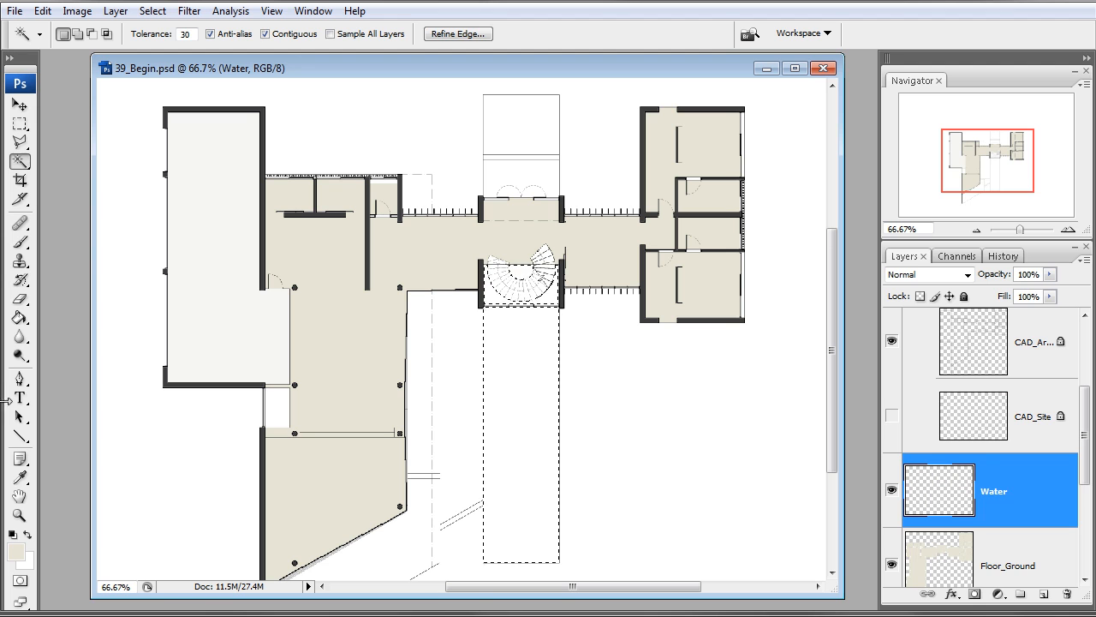
Set the foreground colour to pale blue (H 198, S 5, B 85) and fill the pool selection on the Water layer
{"action": "left_click", "coordinate": [16, 551]}
{"action": "left_click", "coordinate": [863, 552]}
{"action": "mouse_move", "coordinate": [656, 490]}
{"action": "left_mouse_down"}
{"action": "mouse_move", "coordinate": [639, 477]}
{"action": "mouse_move", "coordinate": [633, 487]}
{"action": "left_mouse_up"}
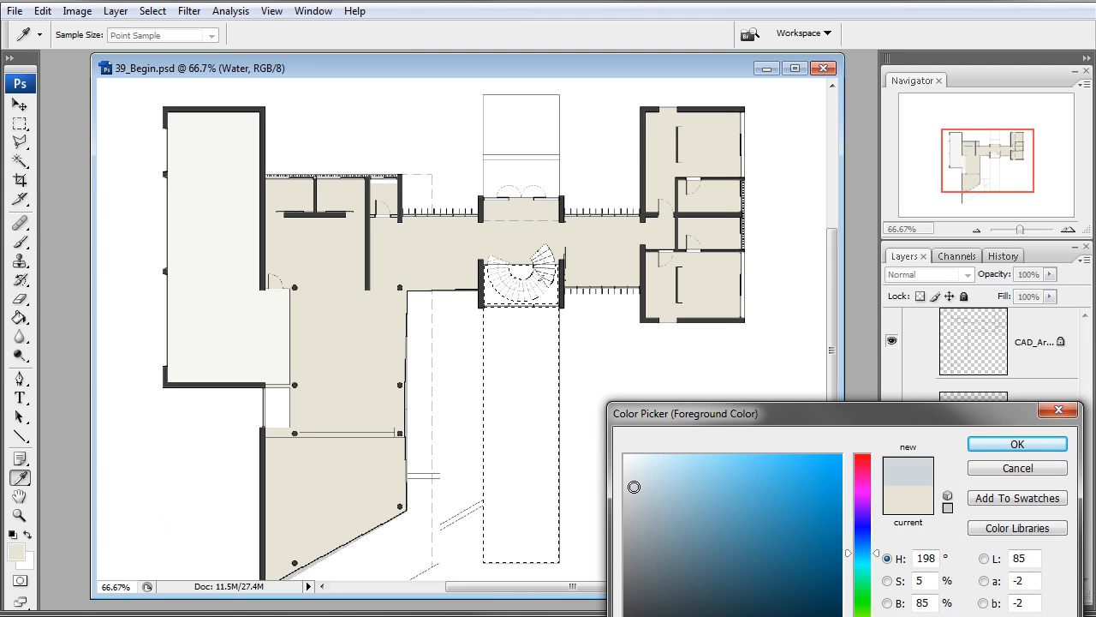
{"action": "left_click", "coordinate": [1017, 444]}
{"action": "left_click", "coordinate": [19, 317]}
{"action": "left_click", "coordinate": [501, 341]}
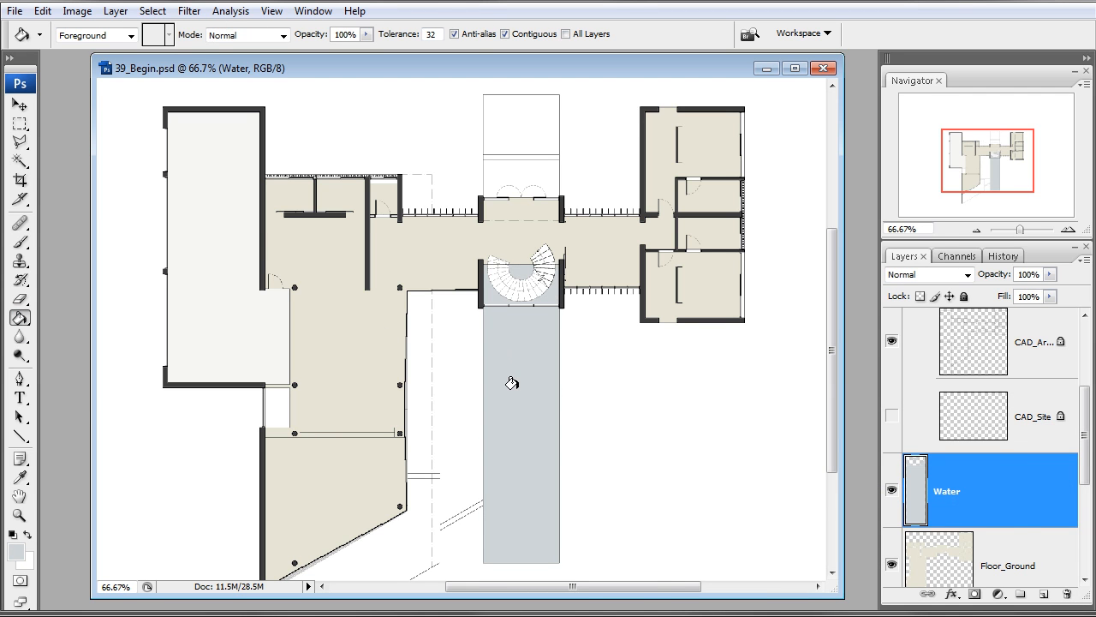
Adjust the Water fill with Hue/Saturation to Hue -15, Saturation +31 and Lightness +20
{"action": "key", "text": "ctrl+u"}
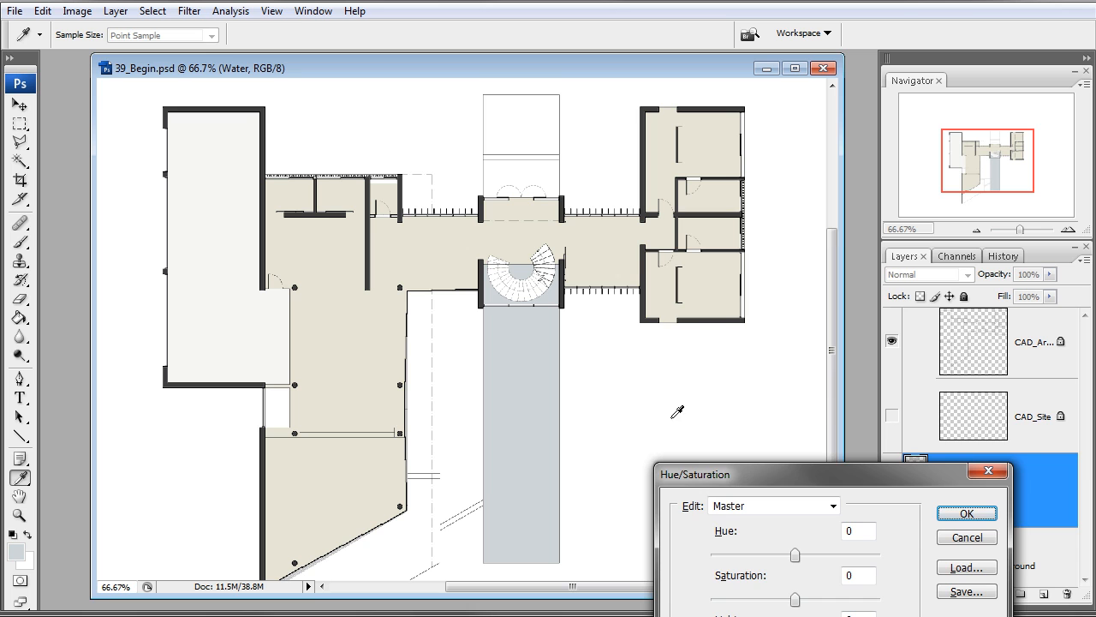
{"action": "left_click_drag", "start_coordinate": [841, 473], "coordinate": [757, 246]}
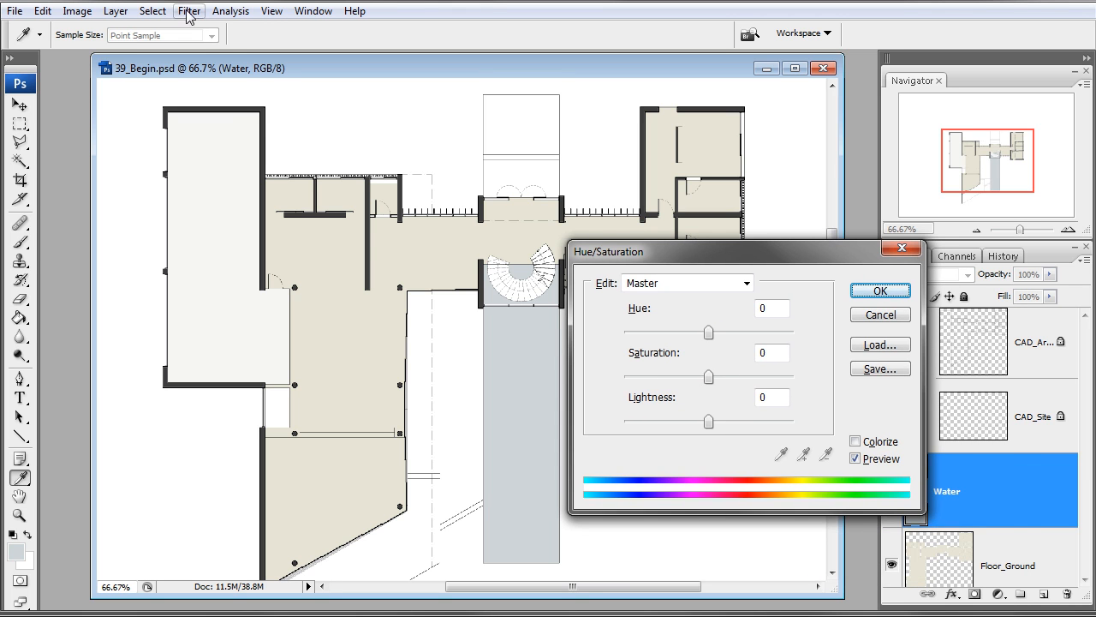
{"action": "left_click", "coordinate": [79, 12]}
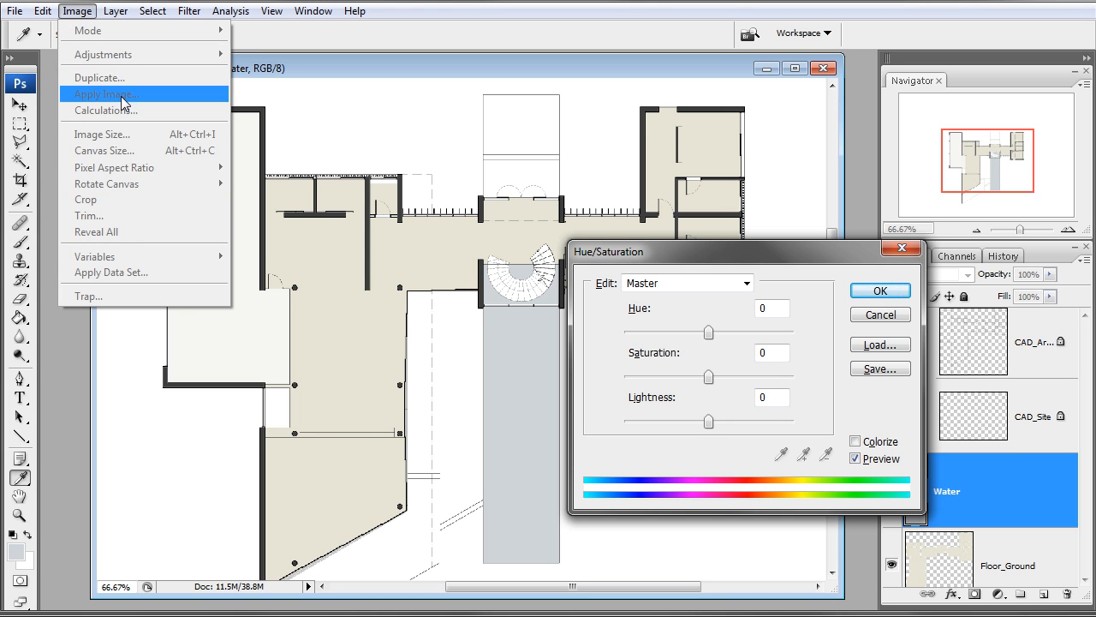
{"action": "left_click", "coordinate": [721, 259]}
{"action": "left_click_drag", "start_coordinate": [708, 331], "coordinate": [702, 331]}
{"action": "left_click_drag", "start_coordinate": [709, 377], "coordinate": [724, 377]}
{"action": "left_click_drag", "start_coordinate": [709, 422], "coordinate": [727, 424]}
{"action": "left_click_drag", "start_coordinate": [725, 377], "coordinate": [736, 380]}
{"action": "left_click_drag", "start_coordinate": [702, 333], "coordinate": [695, 333]}
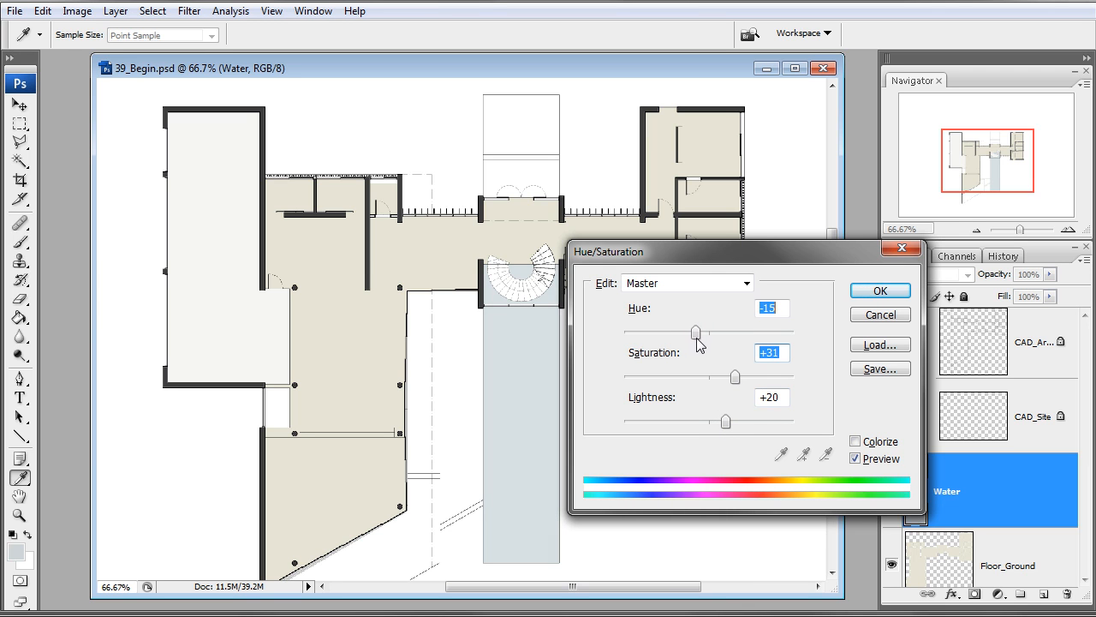
{"action": "left_click", "coordinate": [891, 290]}
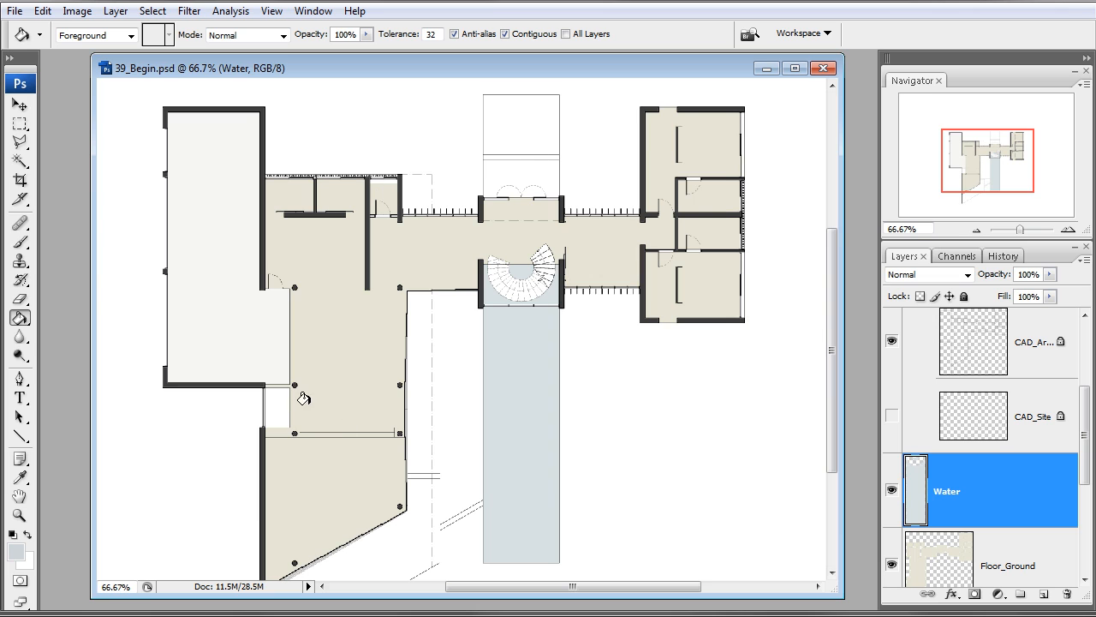
{"action": "left_click_drag", "start_coordinate": [1007, 175], "coordinate": [1003, 176]}
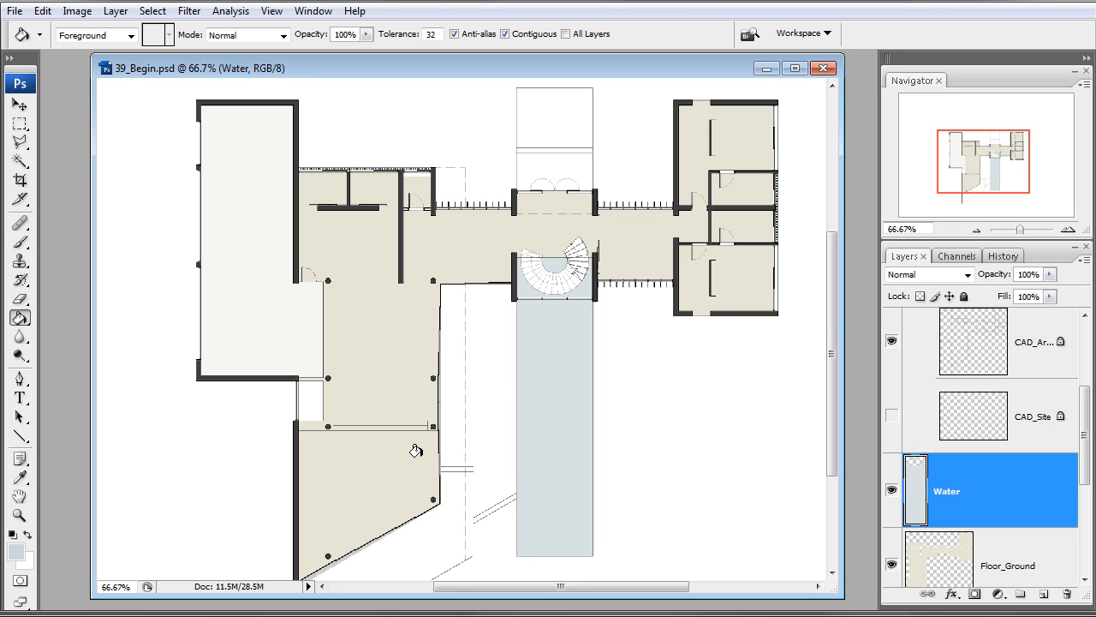
{"action": "left_click", "coordinate": [976, 230]}
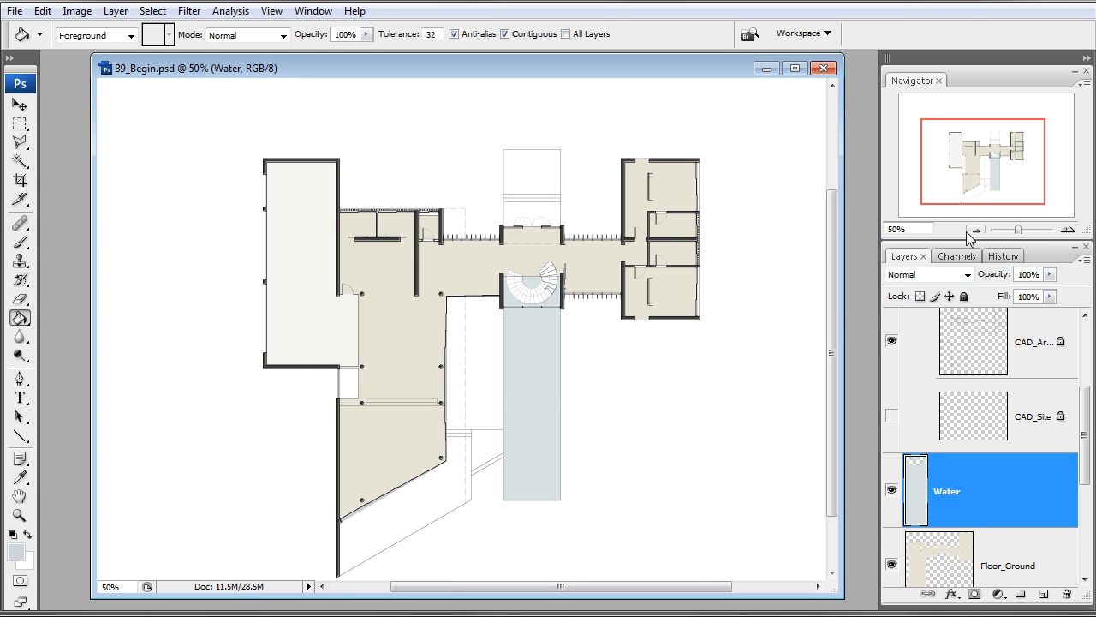